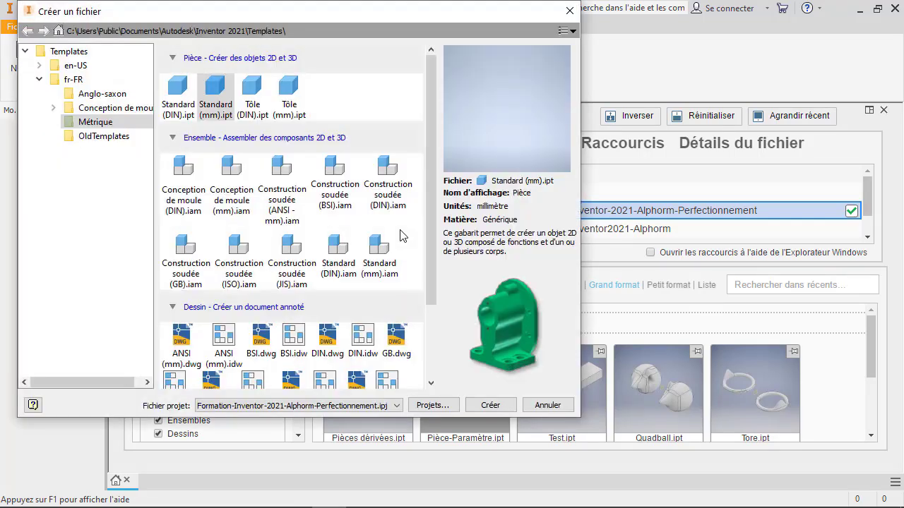
Create a new part from the metric Standard (mm).ipt template and save it as iPièce
click(211, 92)
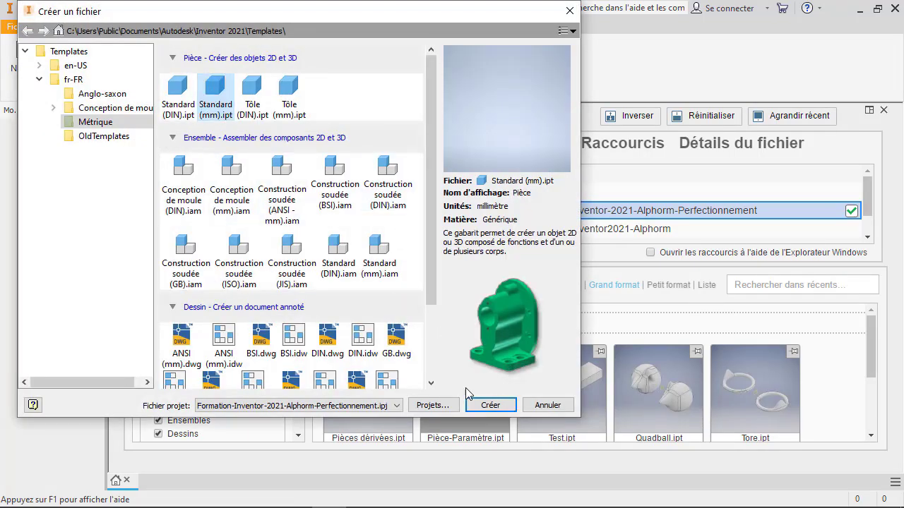
click(488, 405)
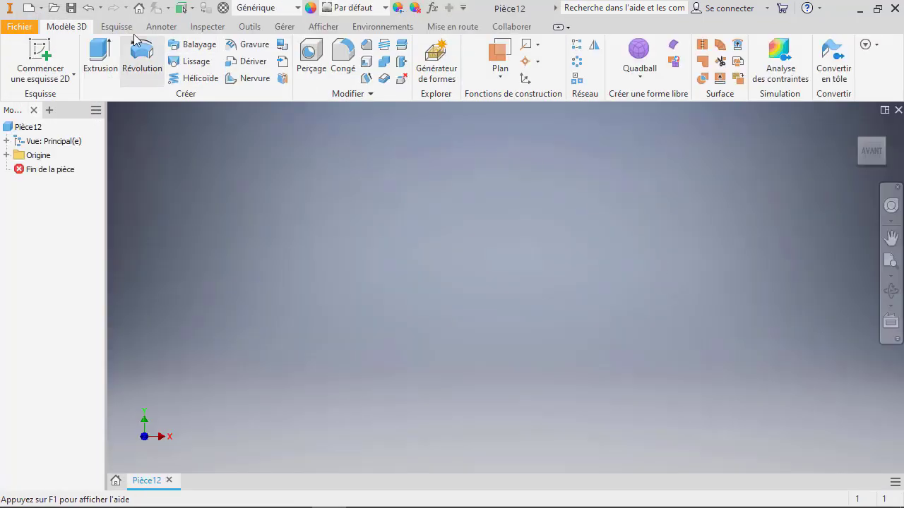
click(10, 28)
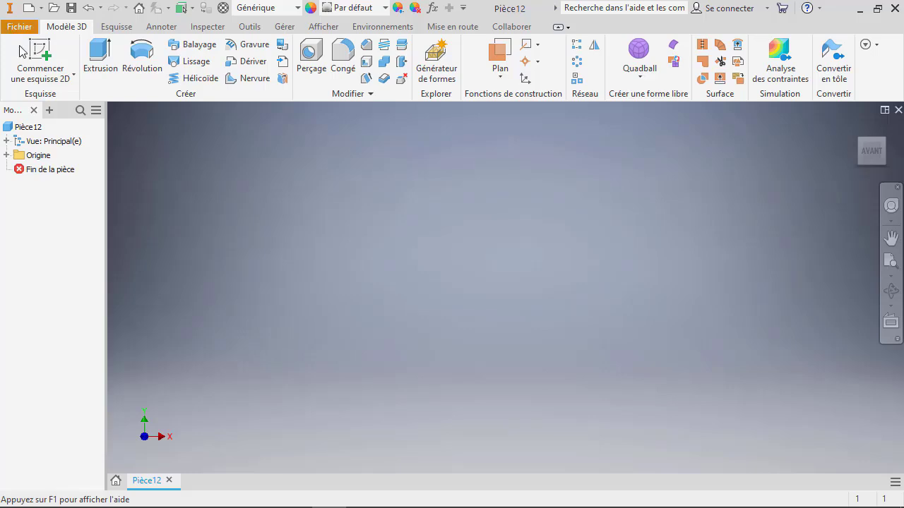
click(69, 161)
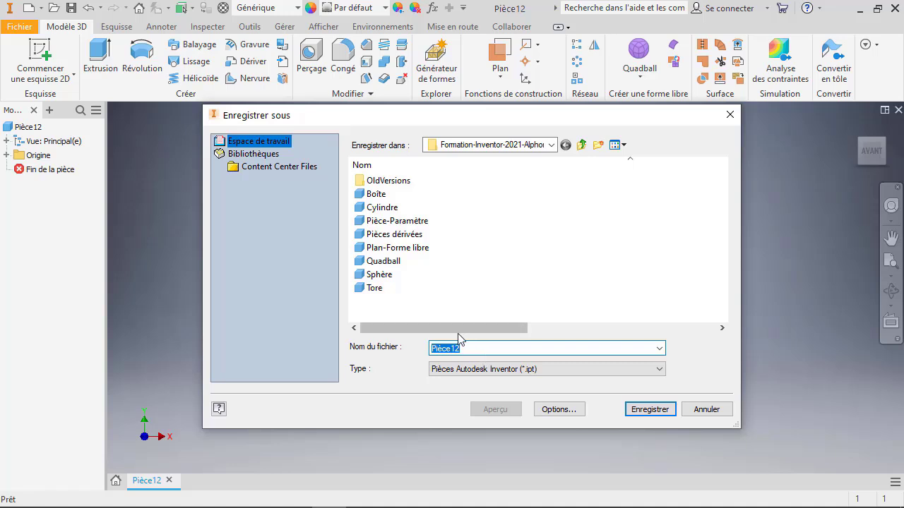
text(iP)
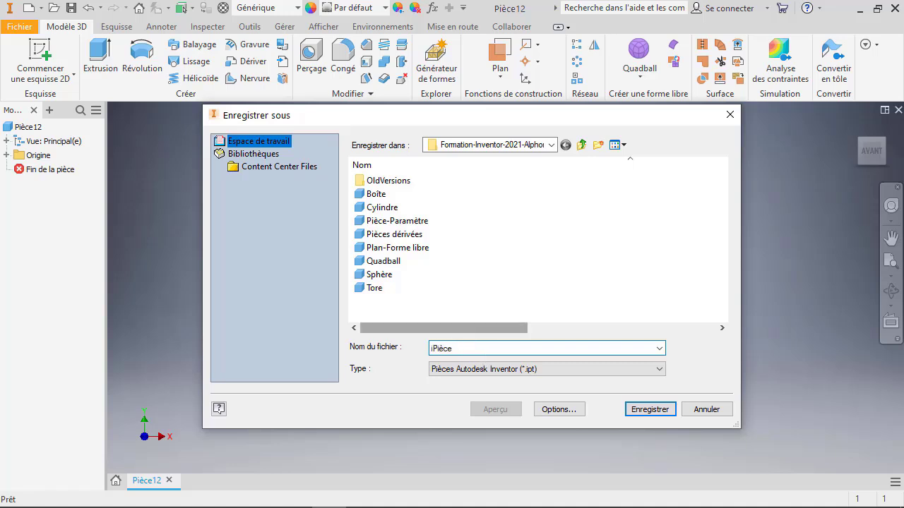
click(664, 411)
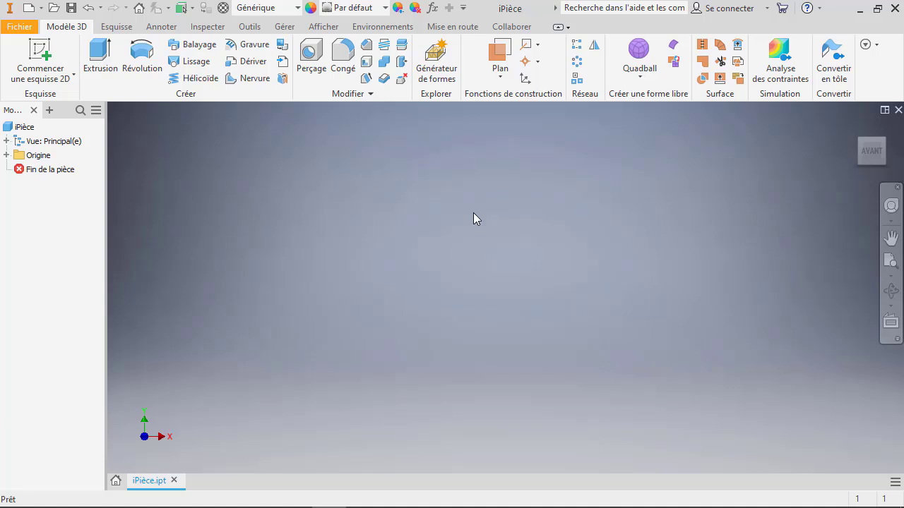
Start a 2D sketch on the horizontal XZ origin plane
click(285, 26)
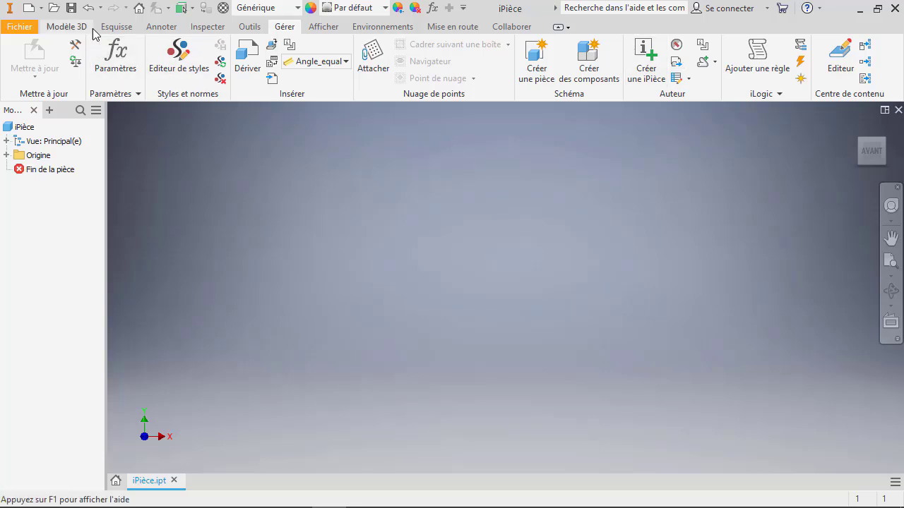
click(67, 26)
click(51, 75)
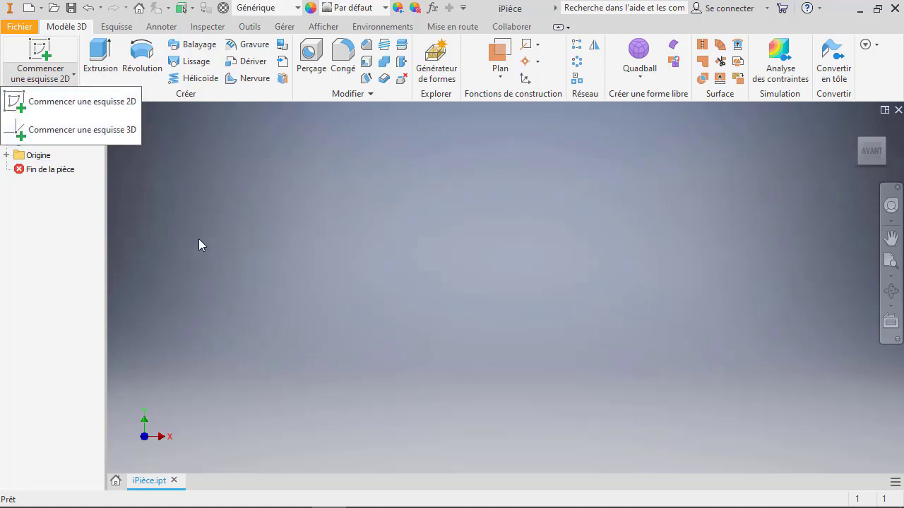
click(68, 102)
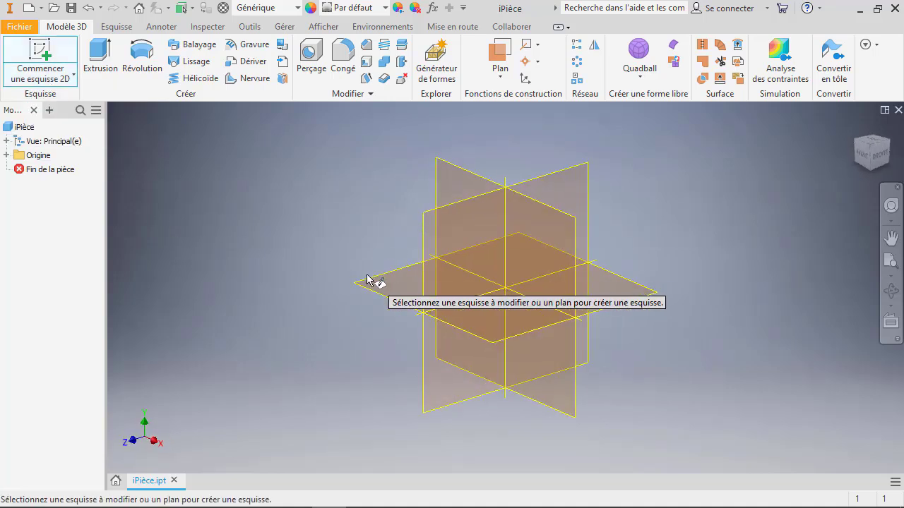
click(366, 280)
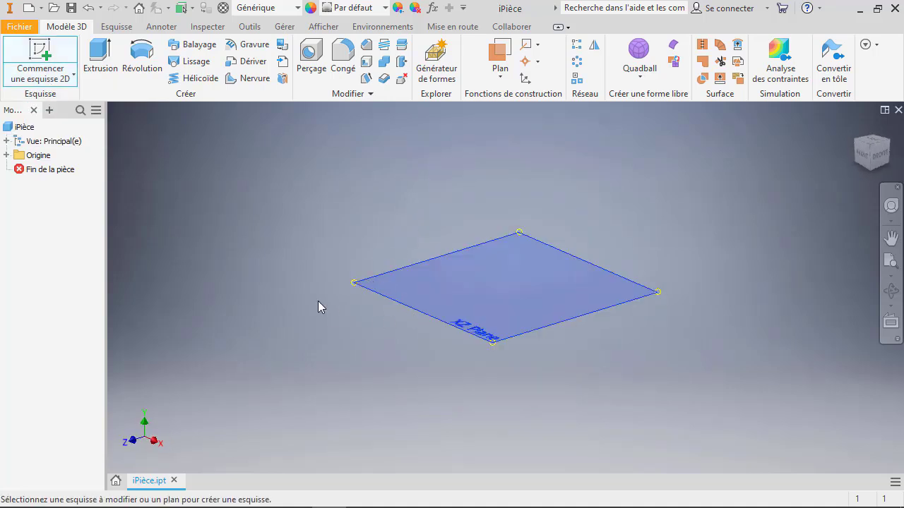
Sketch two concentric circles centred on the origin, the outer about 32 mm in diameter and the inner roughly two-thirds of that
click(136, 60)
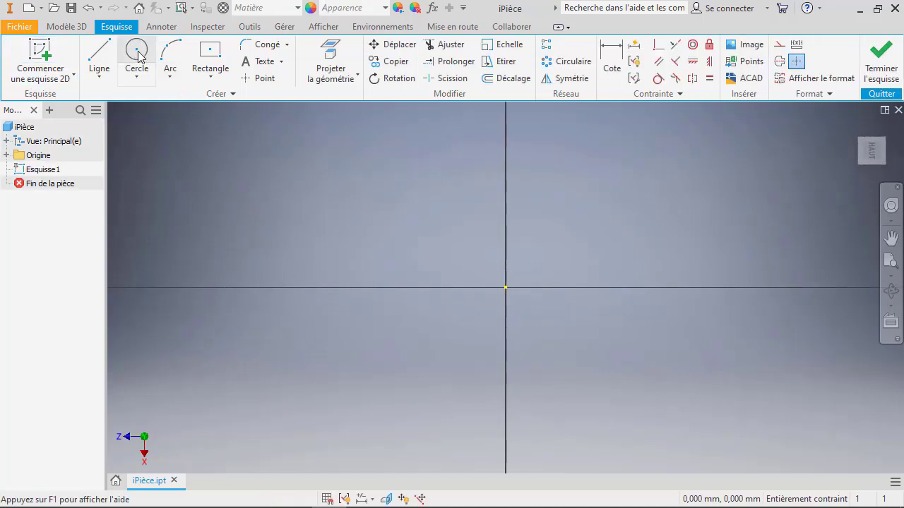
click(505, 287)
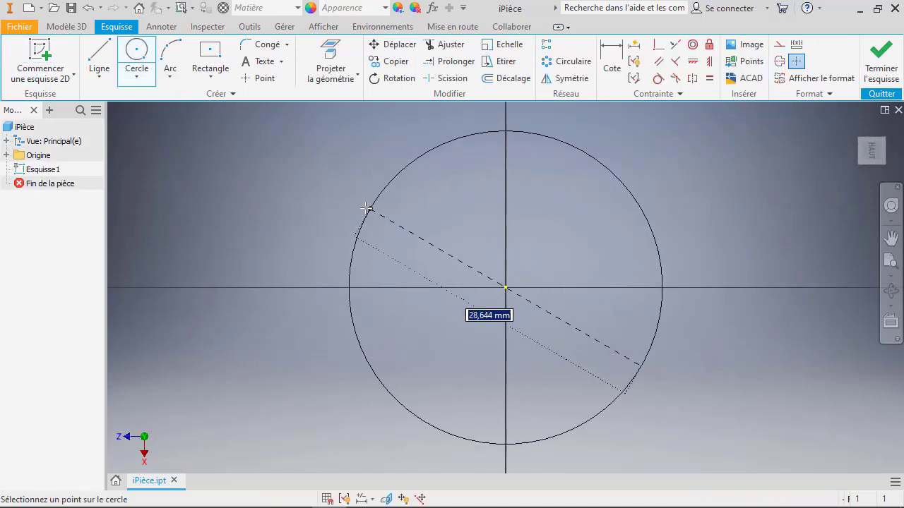
click(353, 200)
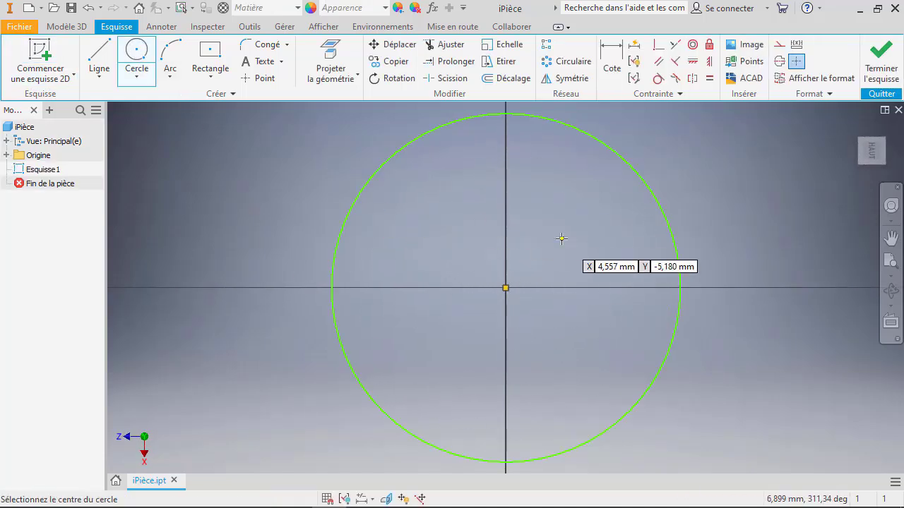
click(506, 288)
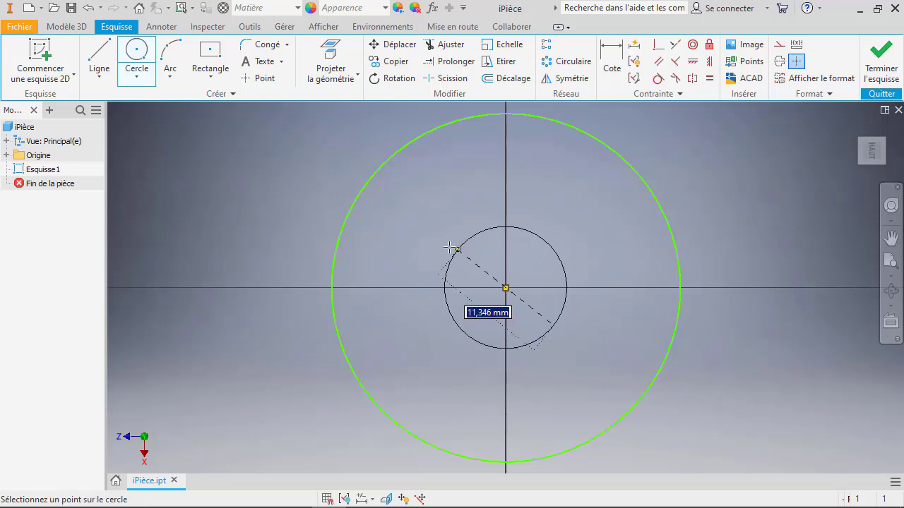
click(413, 231)
key(Escape)
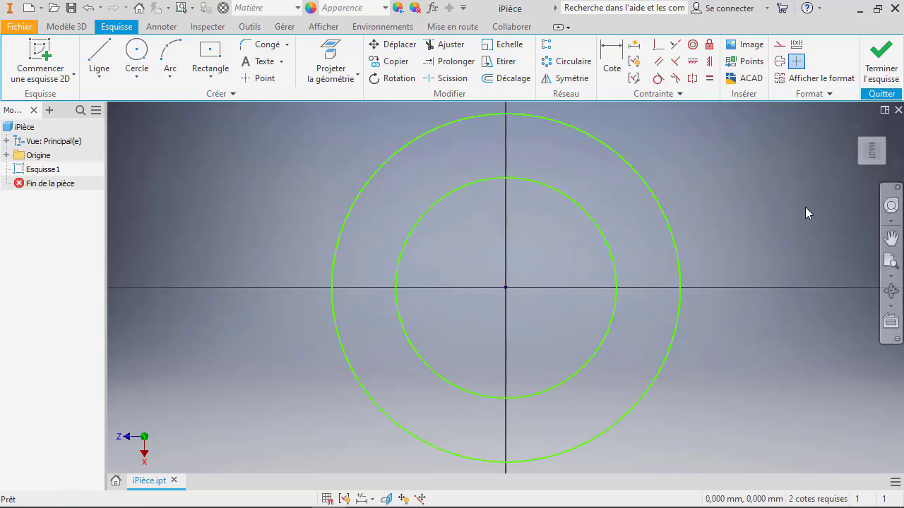
Dimension the outer circle's diameter at 30 mm
click(612, 58)
click(616, 148)
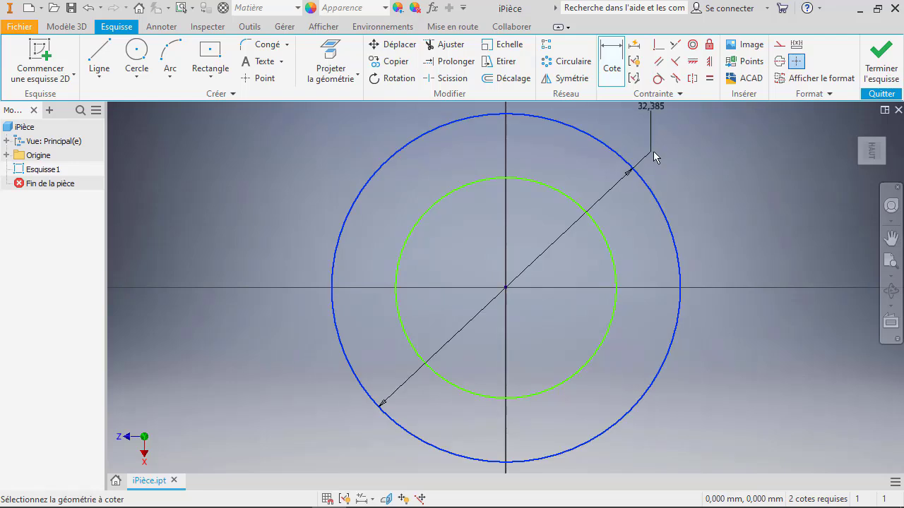
click(715, 216)
text(30)
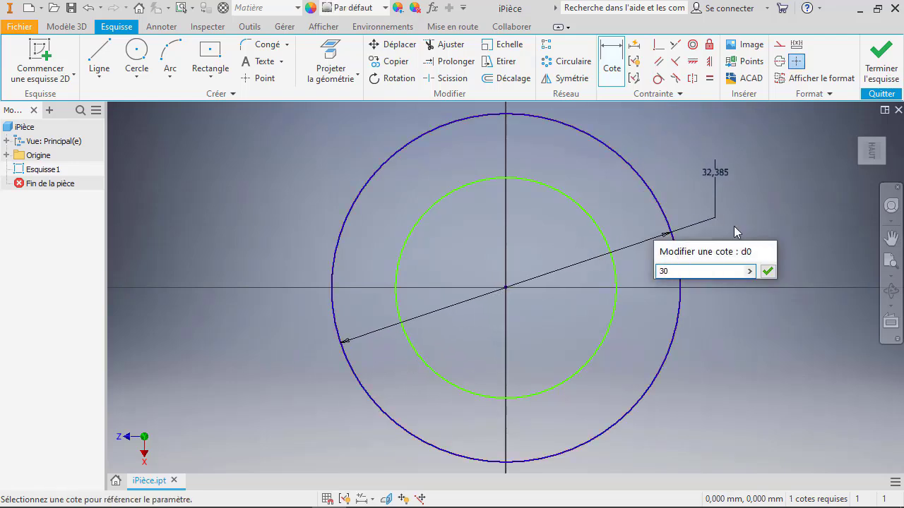
key(Return)
Dimension the inner circle's diameter at 20 mm and finish the sketch
click(590, 232)
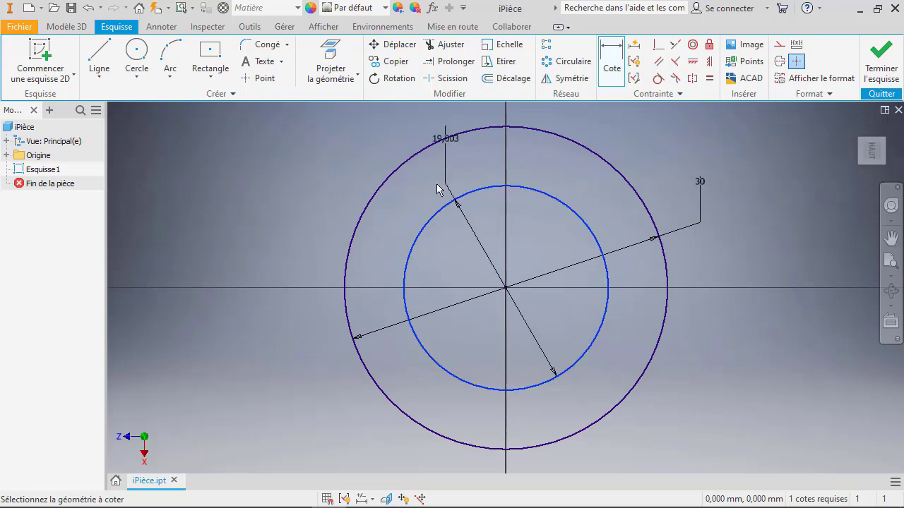
click(319, 196)
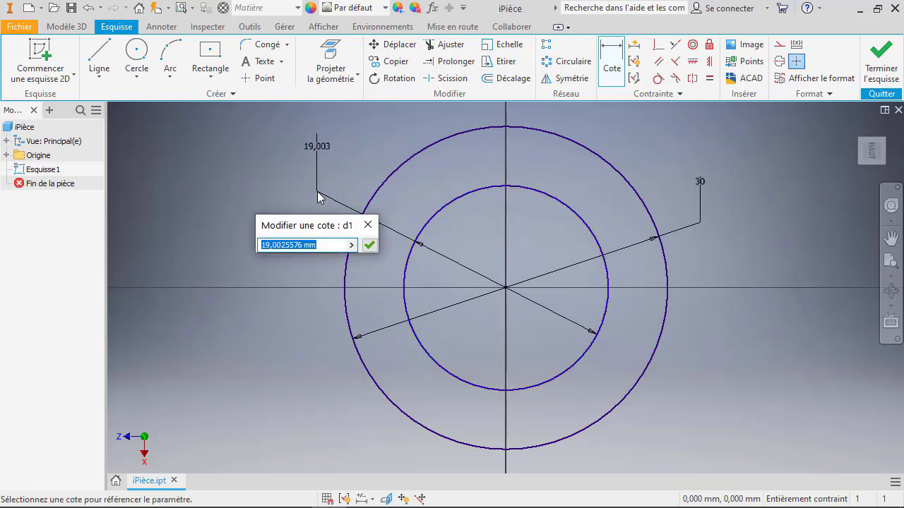
text(20)
key(Return)
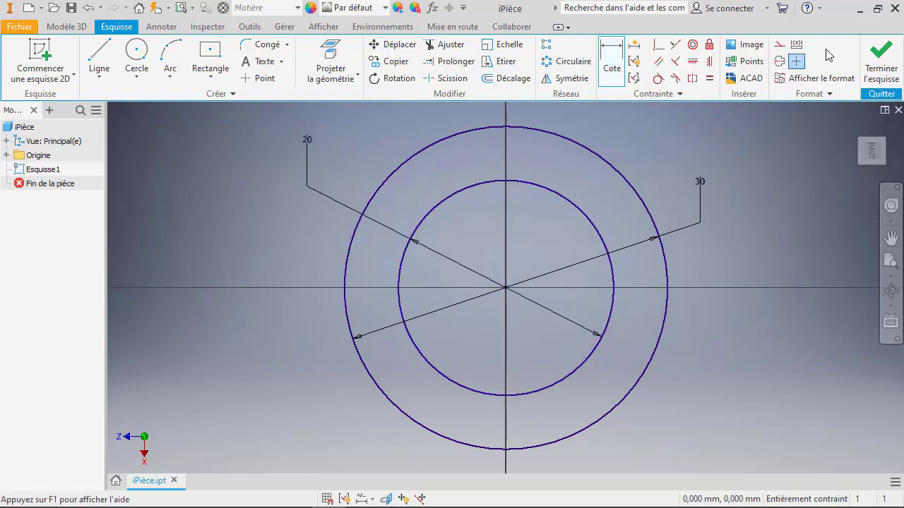
click(883, 67)
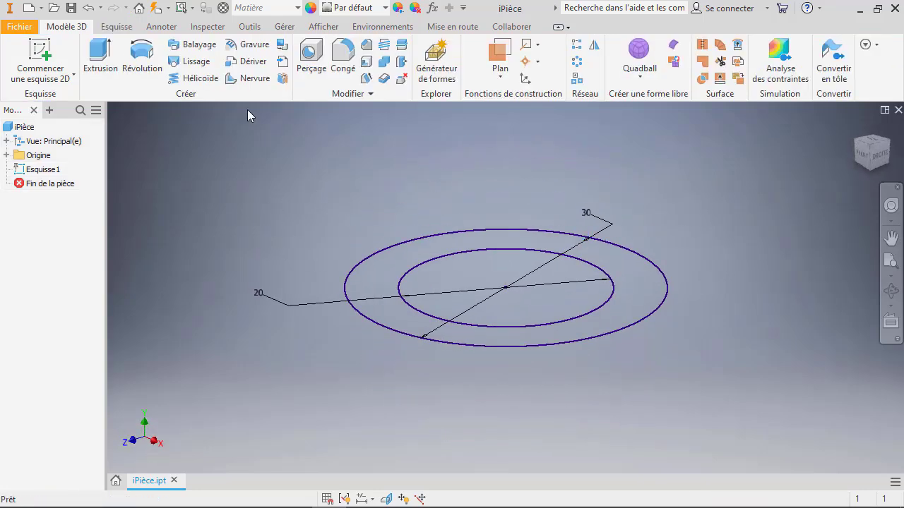
Extrude the ring-shaped profile between the two circles by 3 mm
click(96, 72)
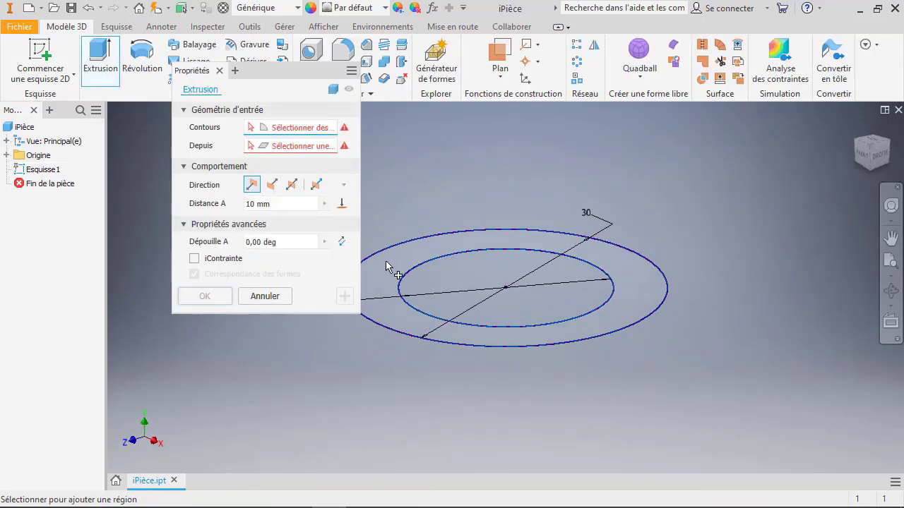
click(400, 268)
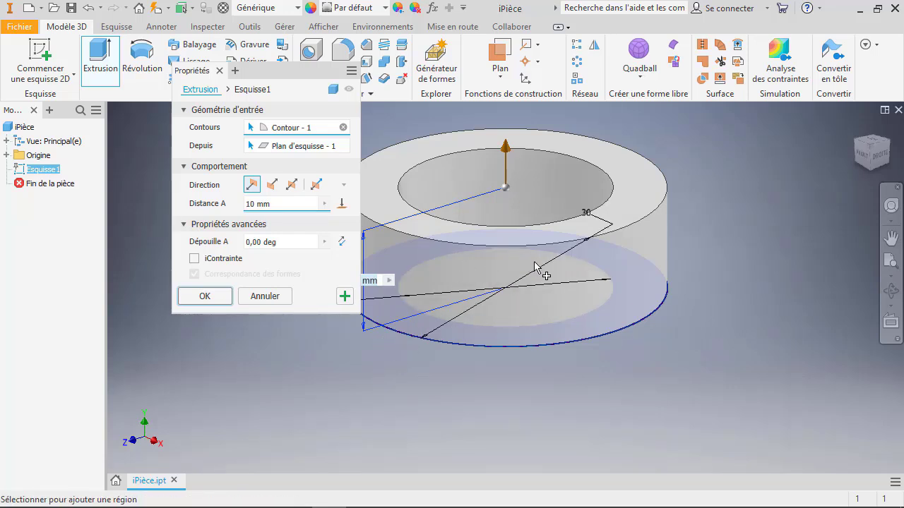
click(288, 204)
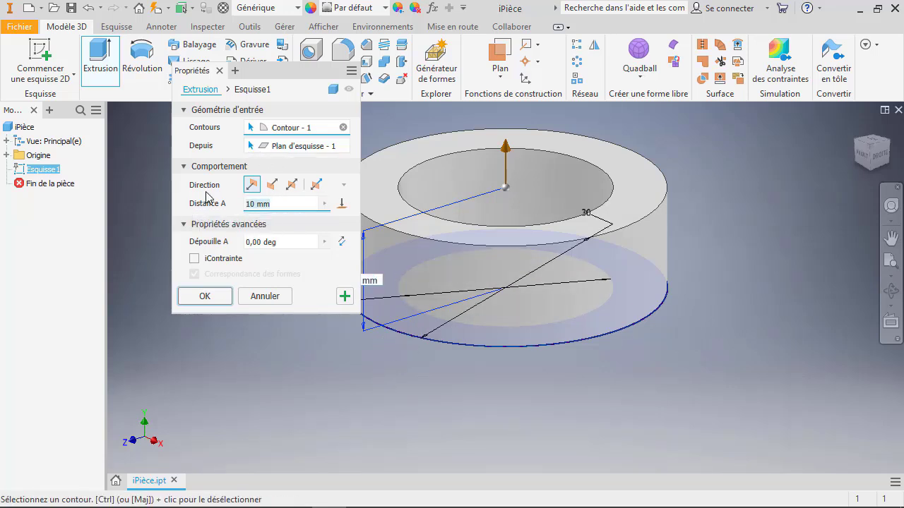
text(3)
key(Return)
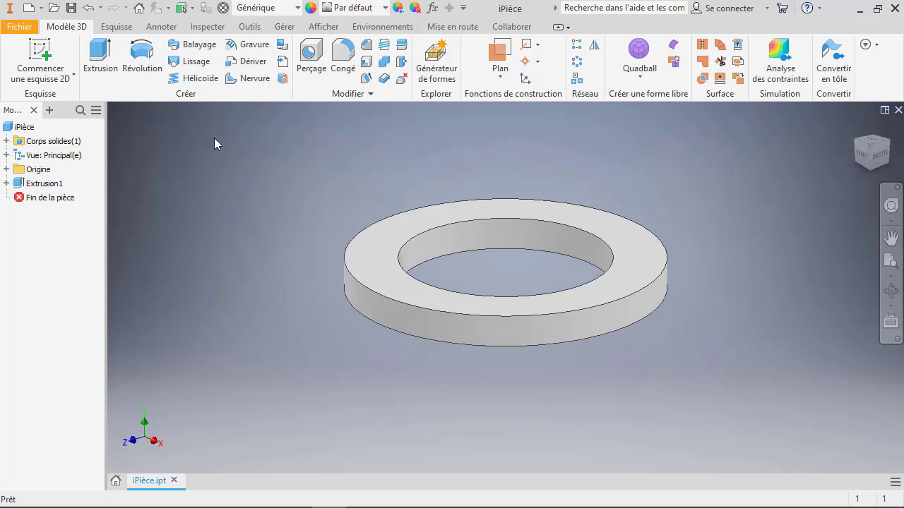
Add a numeric user parameter named Diamètre_Exterieur to the part's parameters with a value of 30 mm
click(271, 30)
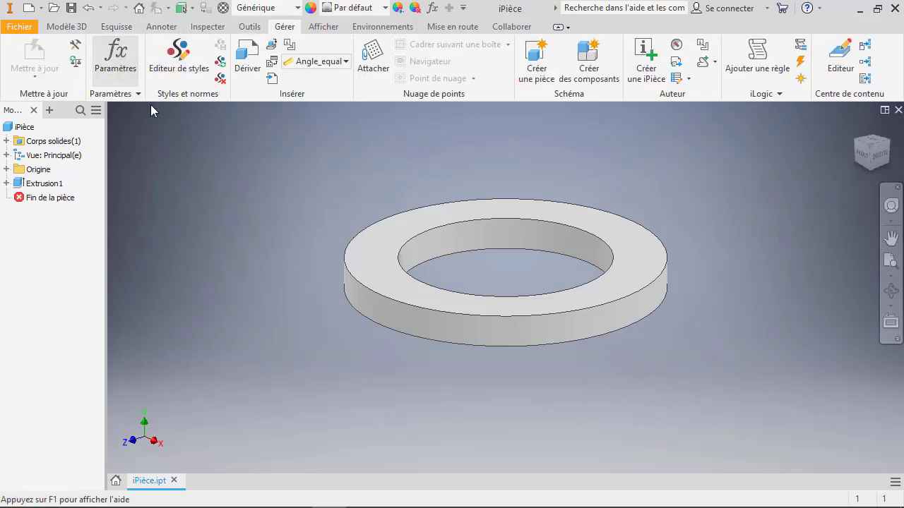
click(115, 57)
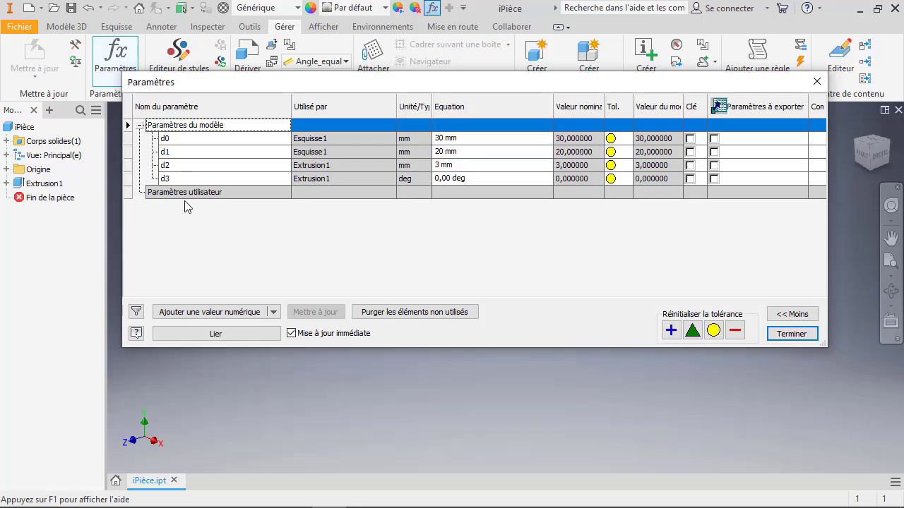
click(210, 312)
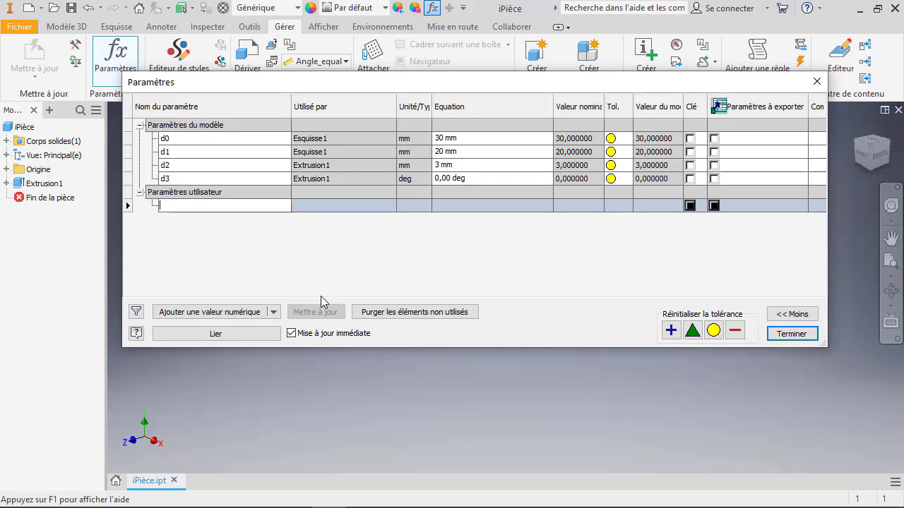
text(Diamètre_Exter)
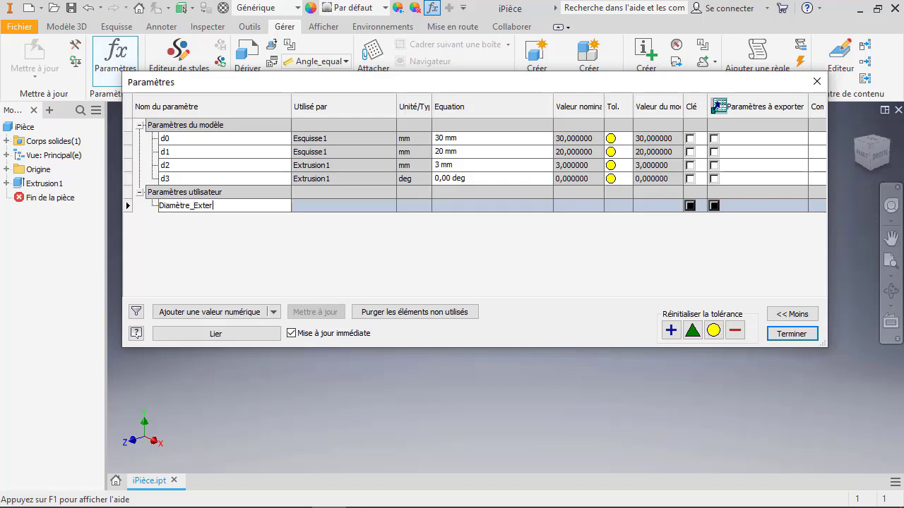
text(ne)
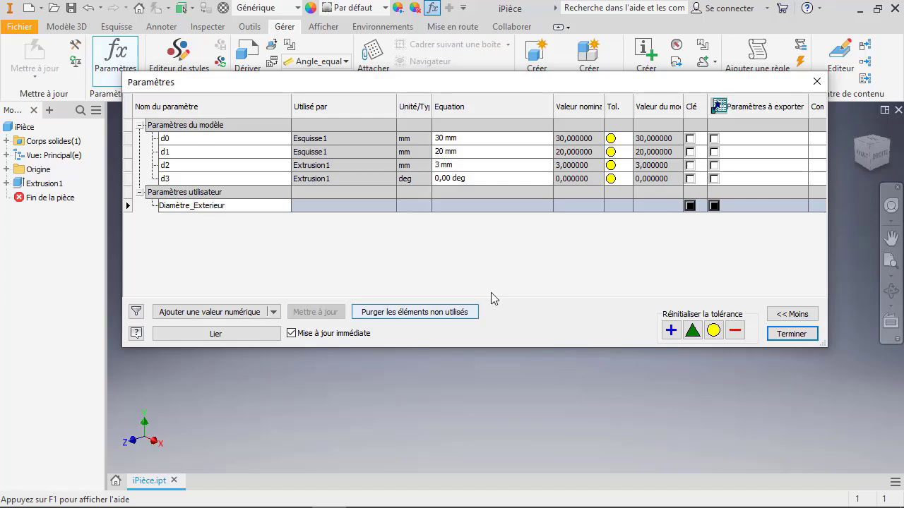
click(444, 204)
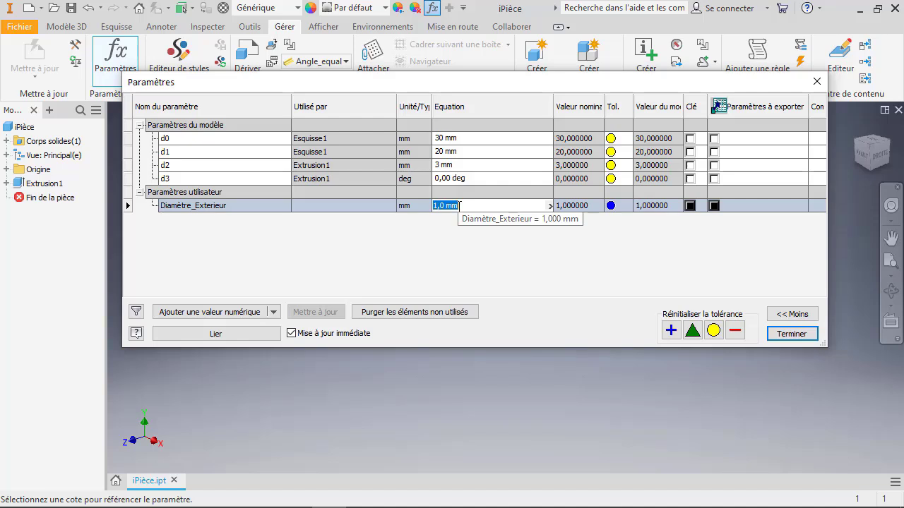
text(30)
key(Return)
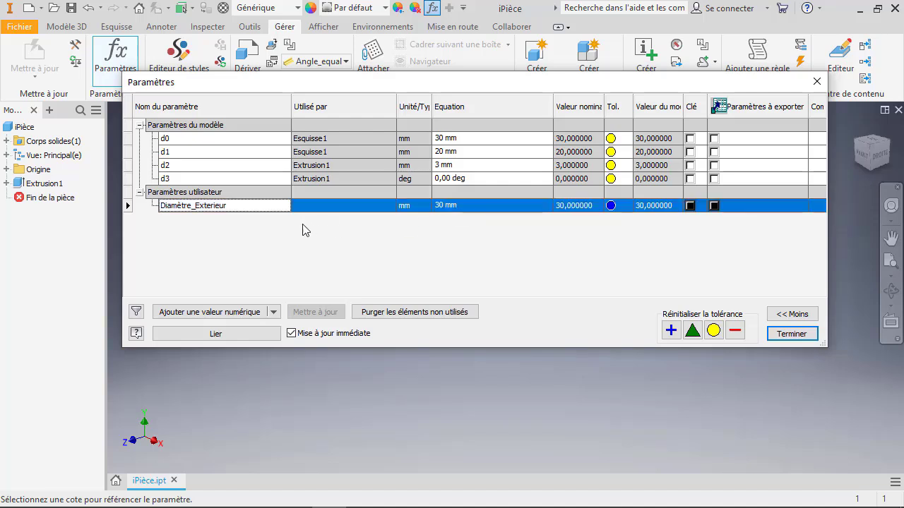
Add a numeric user parameter named Diamètre_Intérieur with a value of 20 mm
click(185, 311)
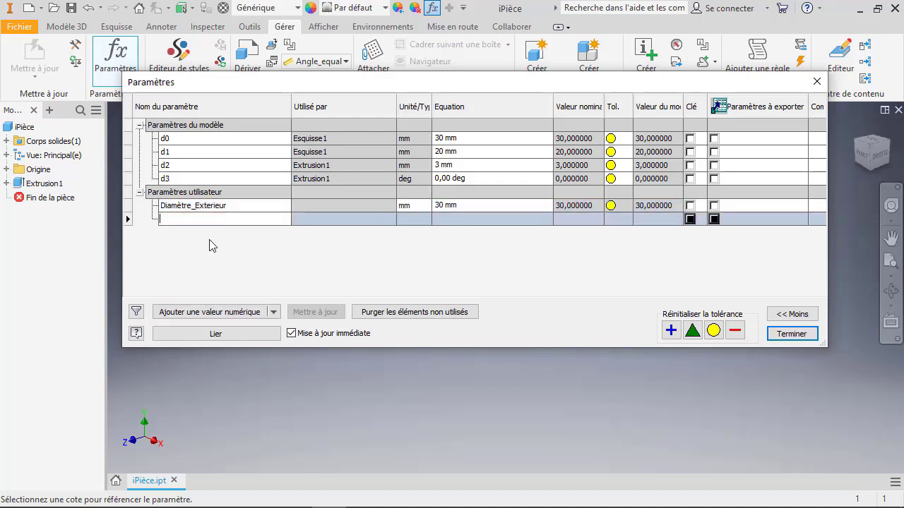
text(Diamètre_Intérieur)
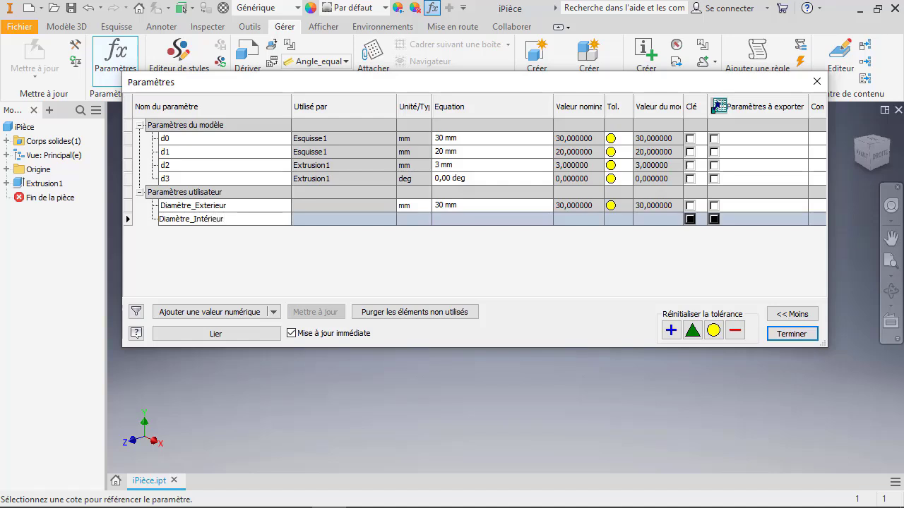
click(467, 218)
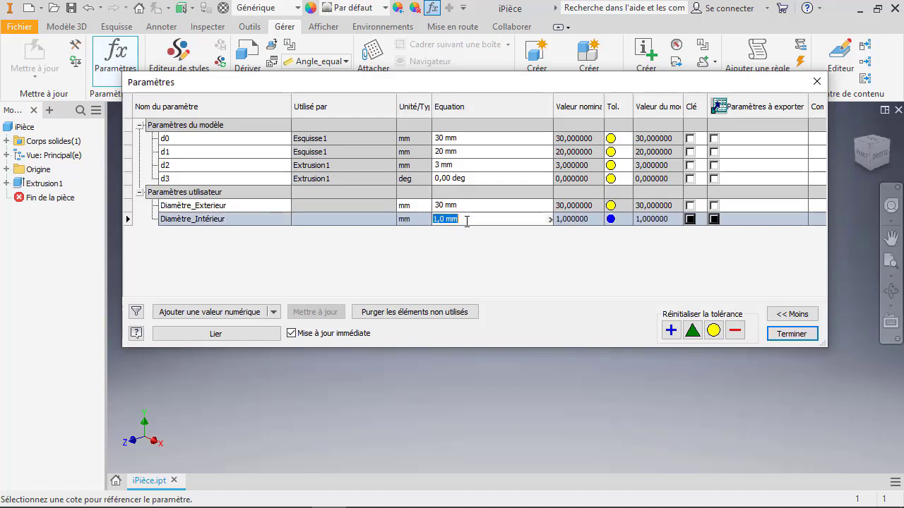
text(20)
key(Return)
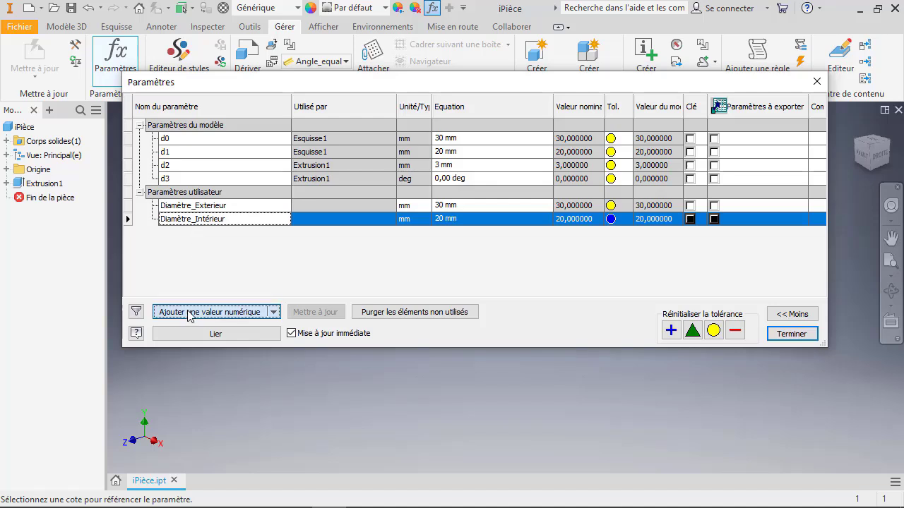
Add a numeric user parameter named Epaisseur with a value of 3 mm
click(212, 312)
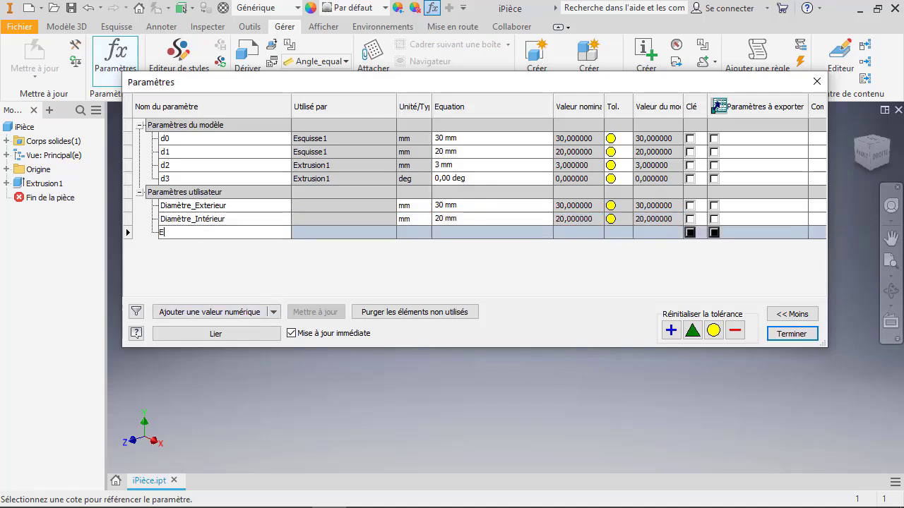
click(458, 225)
click(468, 237)
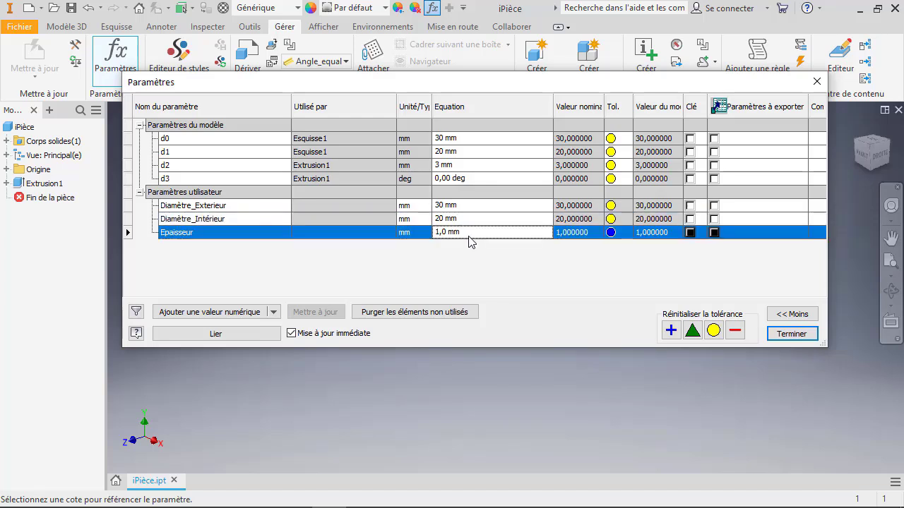
double_click(469, 238)
text(3)
key(Return)
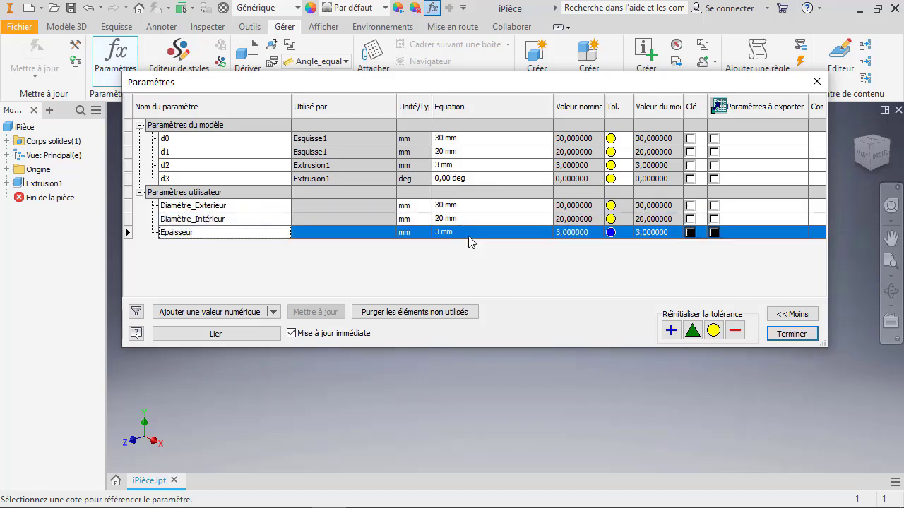
Set the equation of model parameter d0 to the user parameter Diamètre_Exterieur
click(476, 139)
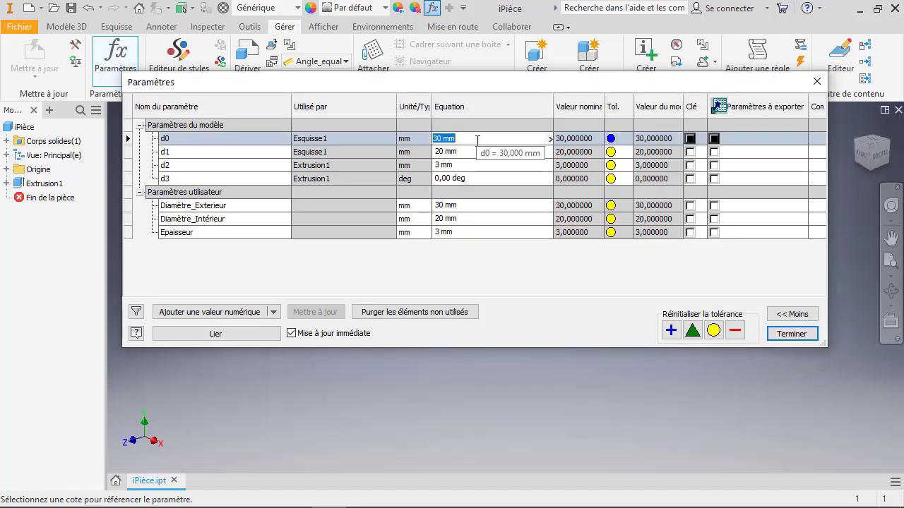
text(Diam)
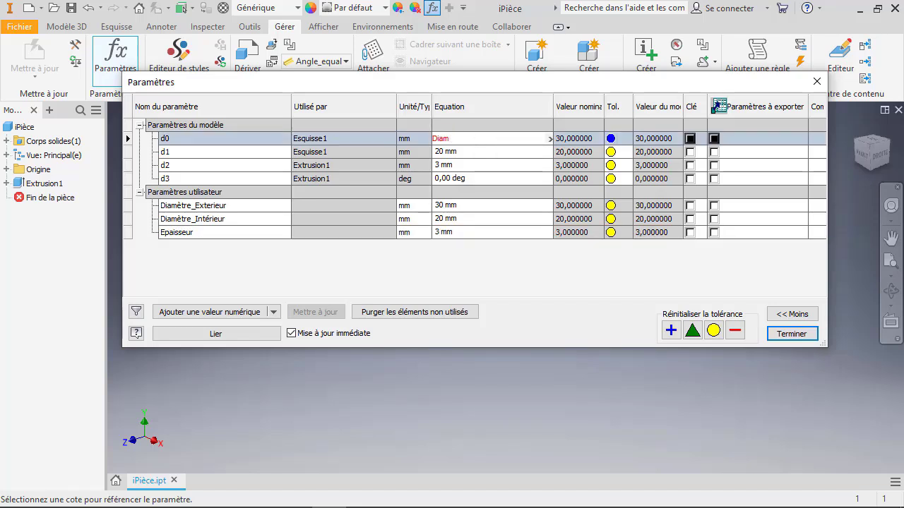
text(ètre_Ex)
key(BackSpace)
key(BackSpace)
key(BackSpace)
text(r)
Set the equations of model parameters d1 to Diamètre_Intérieur and d2 to Epaisseur, and finish editing the parameters
click(477, 151)
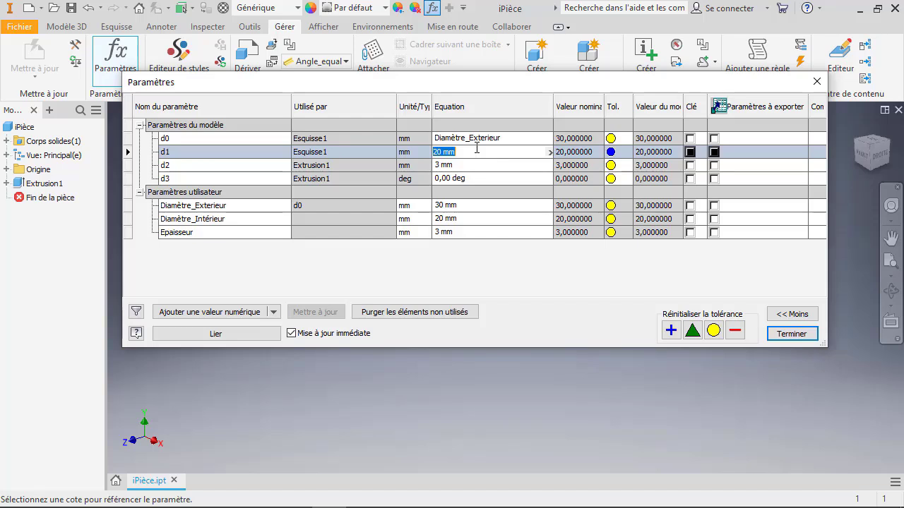
text(Diamètre_Intérieur)
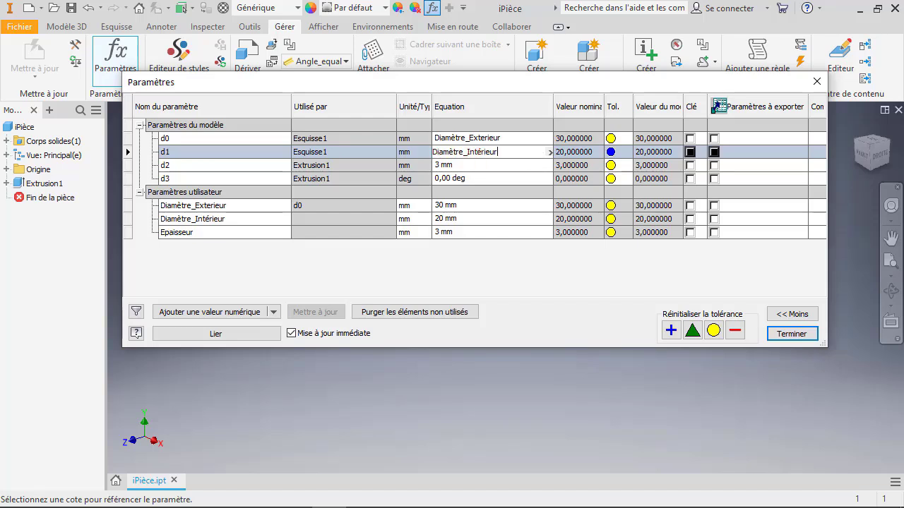
key(Return)
click(467, 166)
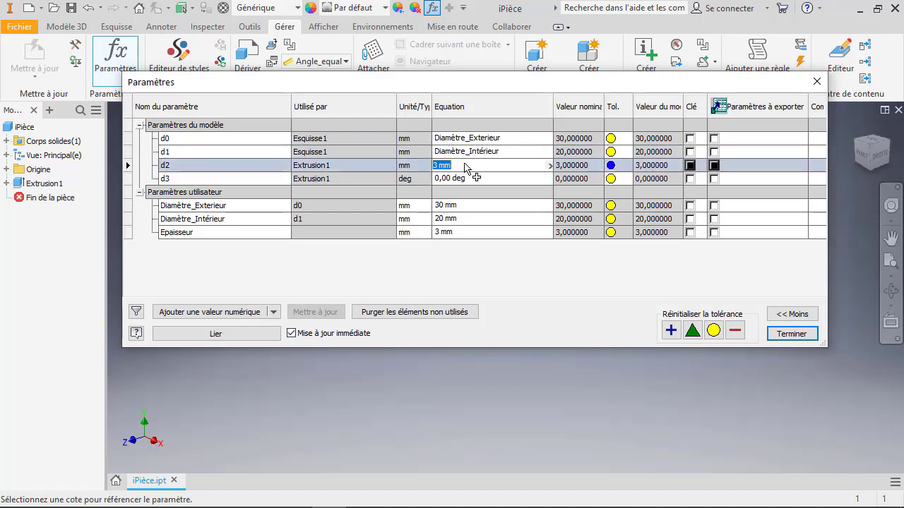
text(Epaisseur)
key(Return)
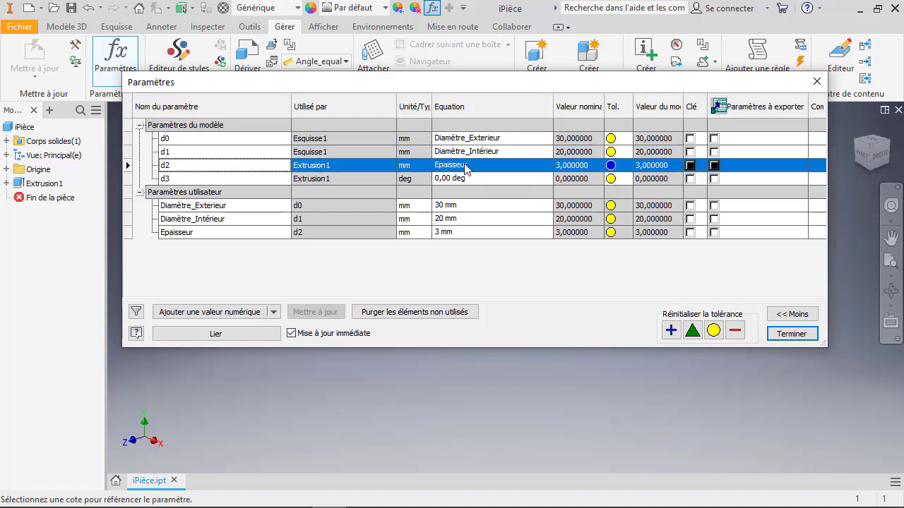
click(787, 335)
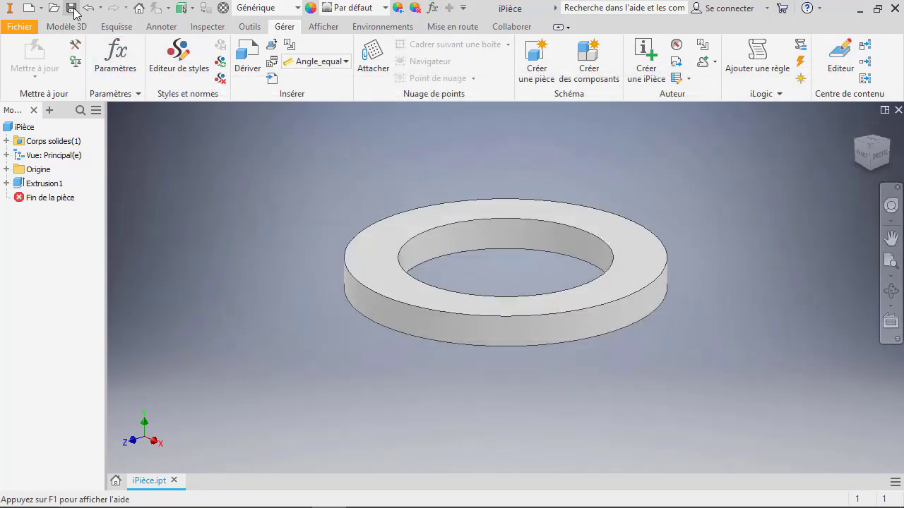
Reopen the part's parameters, set Diamètre_Exterieur to 50 mm and apply it to the ring
click(116, 59)
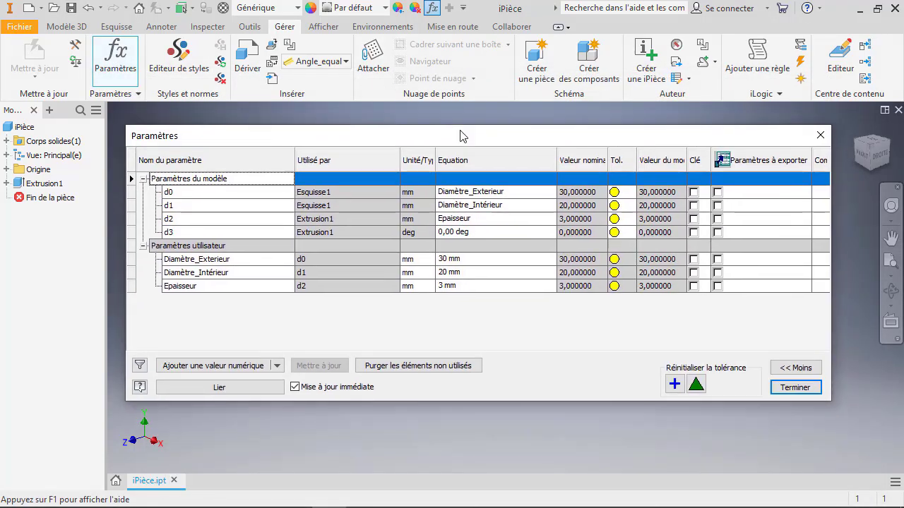
click(471, 253)
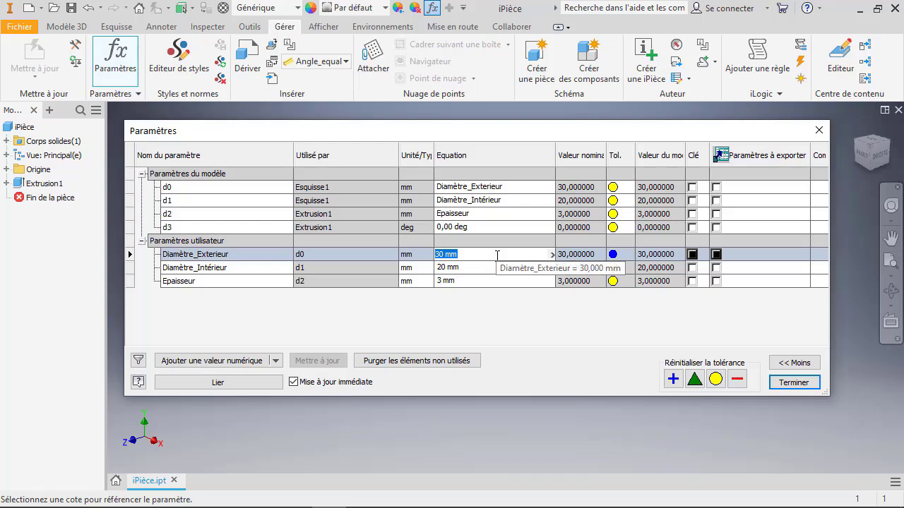
text(50)
key(Return)
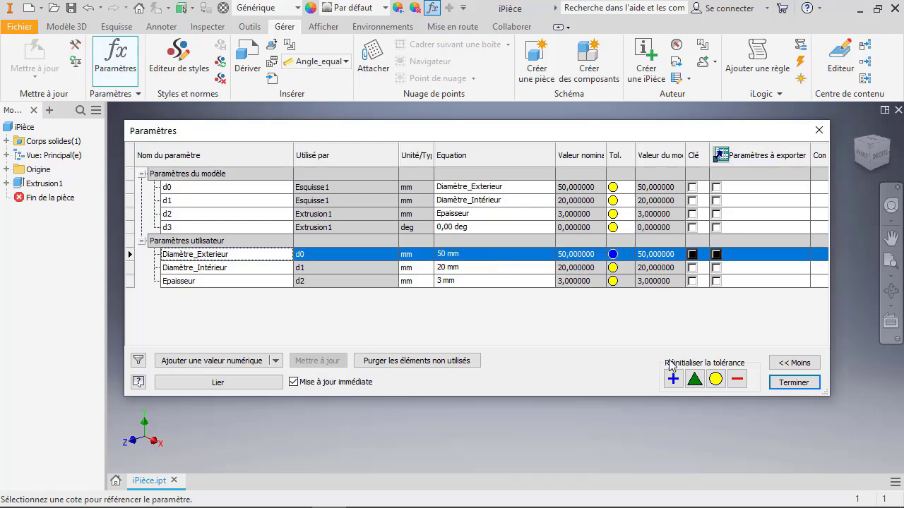
click(798, 382)
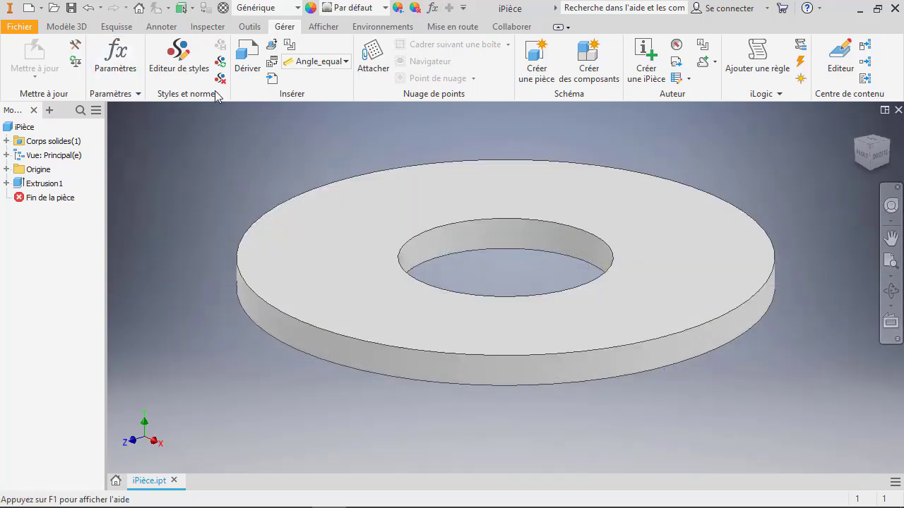
Set the user parameter Diamètre_Intérieur to 40 mm and return to the ring model
click(115, 56)
click(452, 263)
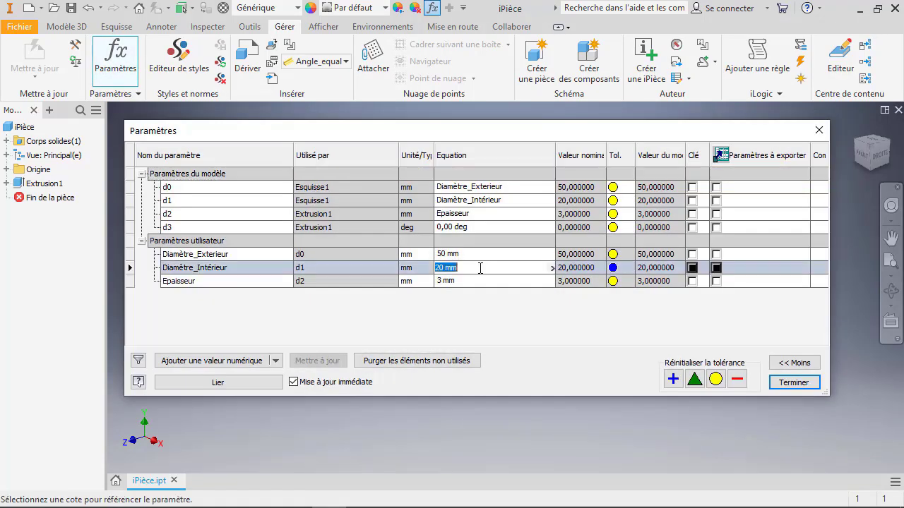
text(40)
key(Return)
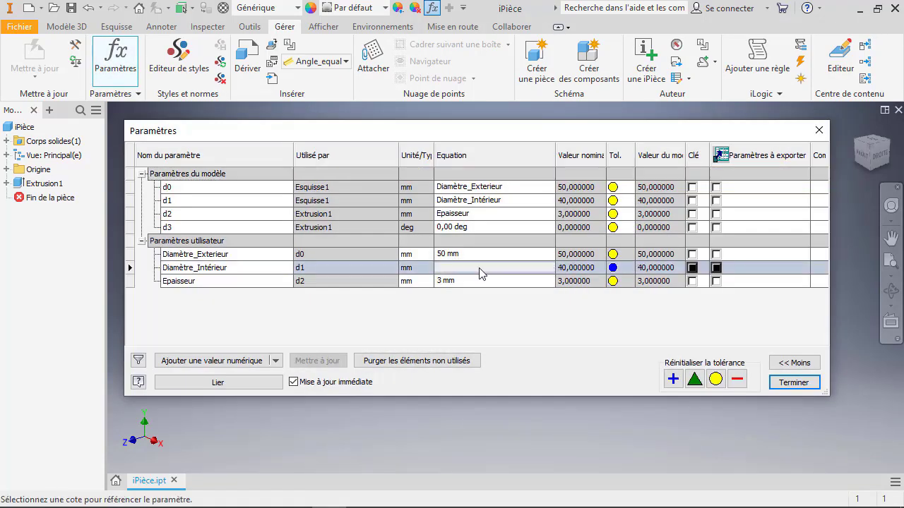
click(774, 381)
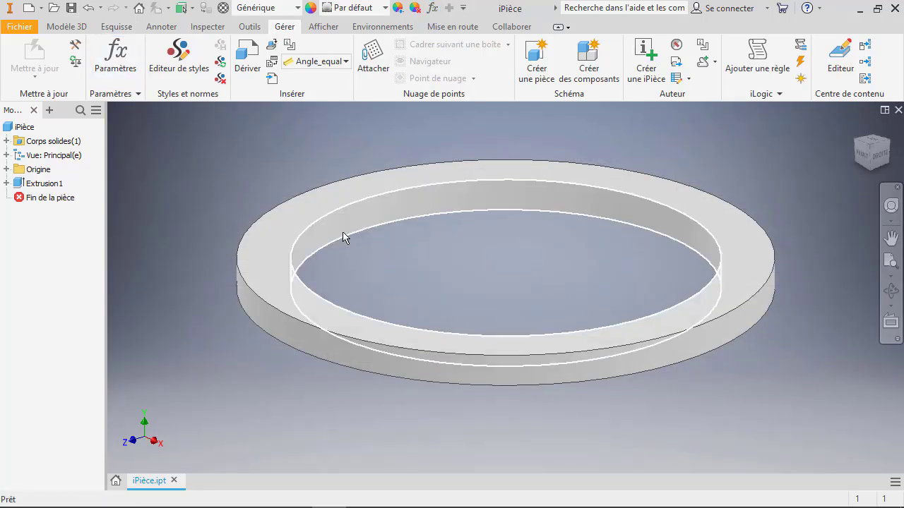
Start creating an iPart from the ring, enlarge its dialog and check the three user parameters included in the table
click(642, 69)
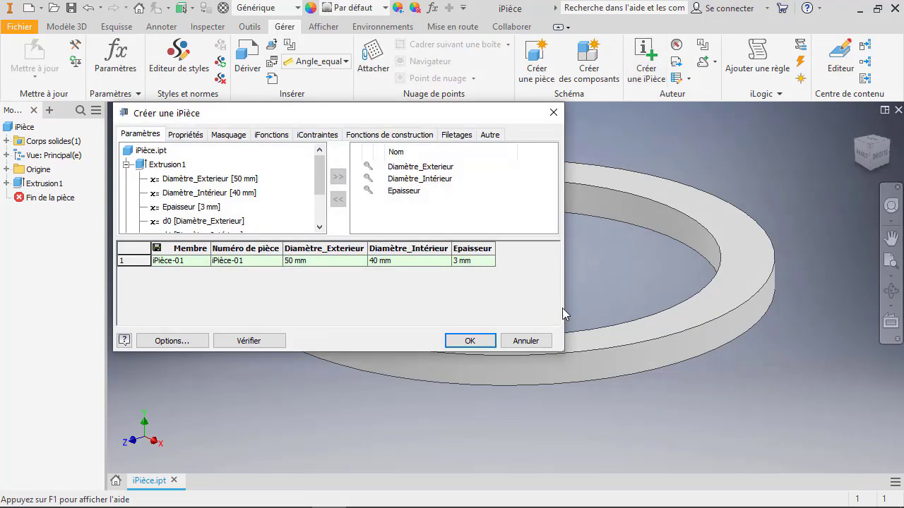
drag(562, 350, 708, 422)
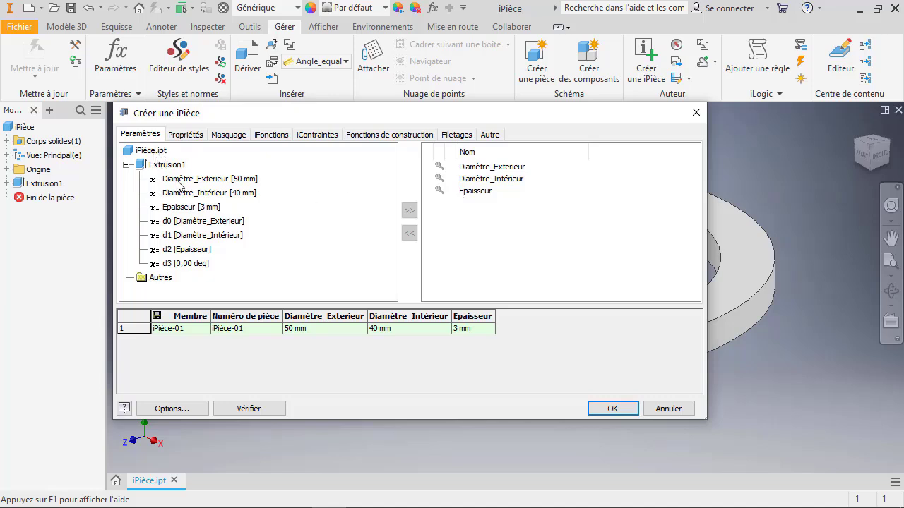
click(489, 170)
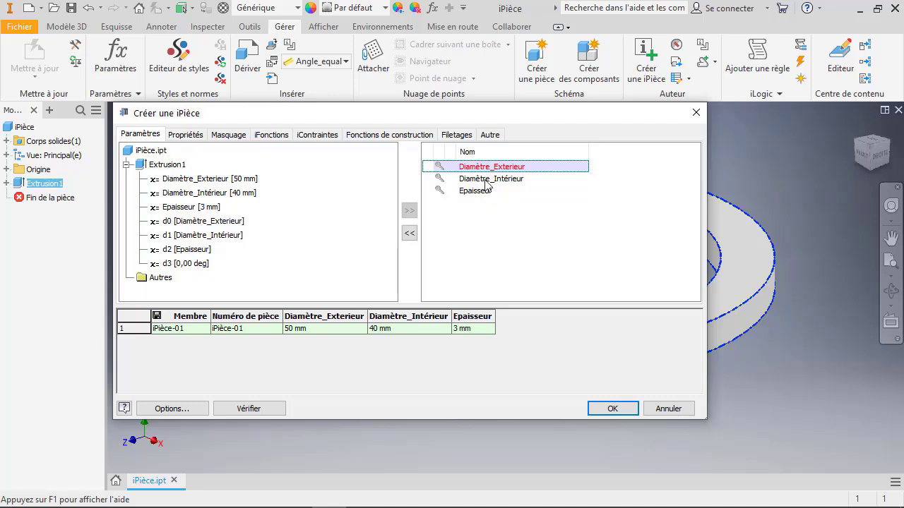
click(485, 180)
click(485, 191)
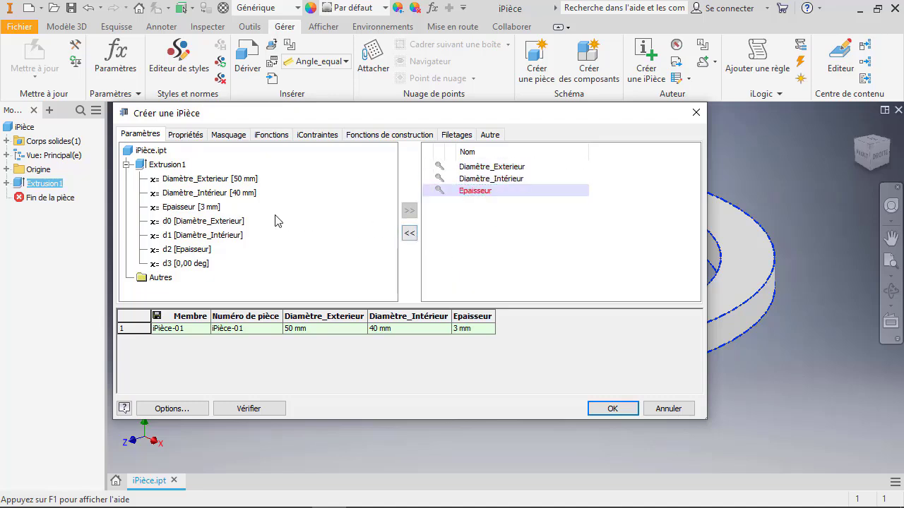
Add the model parameters d0, d1, d2 and d3 of Extrusion1 to the iPart table
click(184, 222)
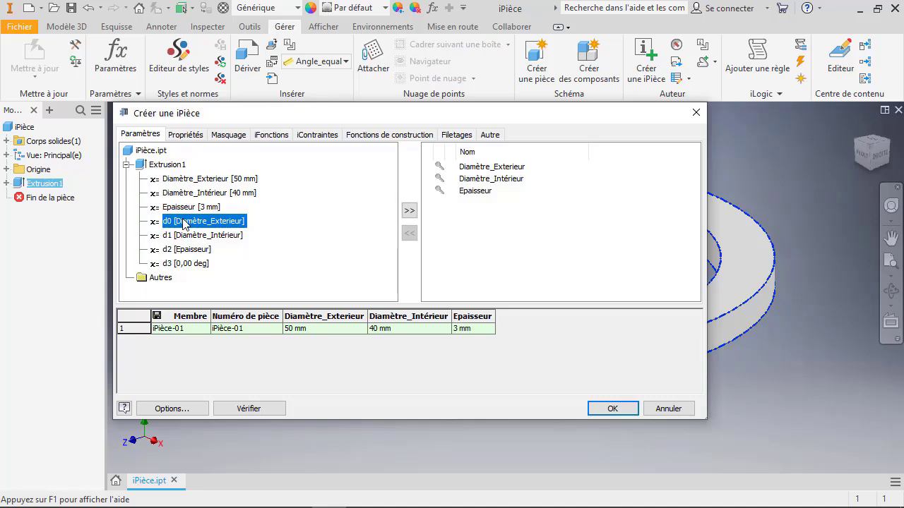
click(409, 212)
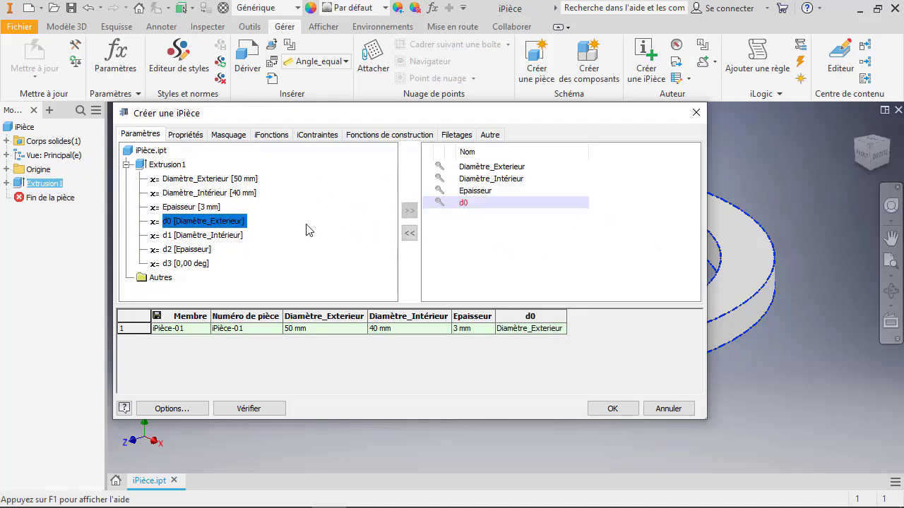
click(212, 236)
click(410, 219)
click(187, 249)
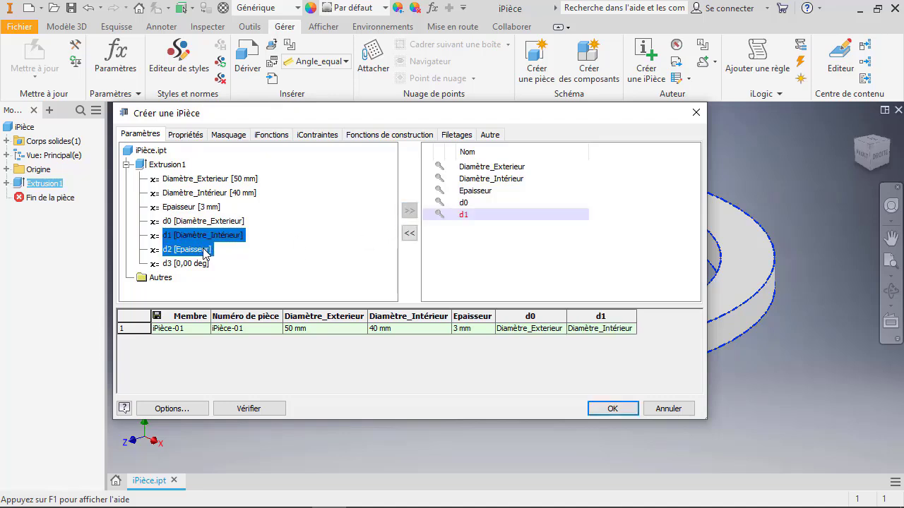
click(410, 218)
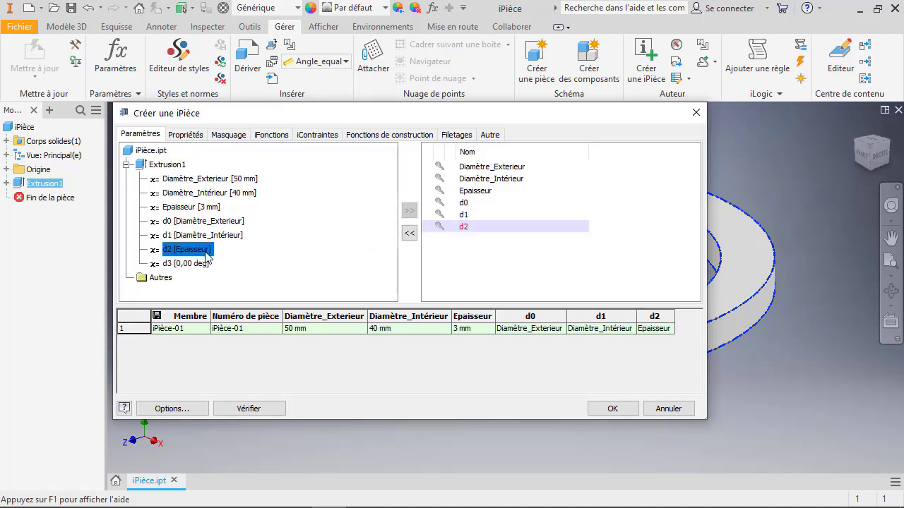
click(191, 263)
click(412, 214)
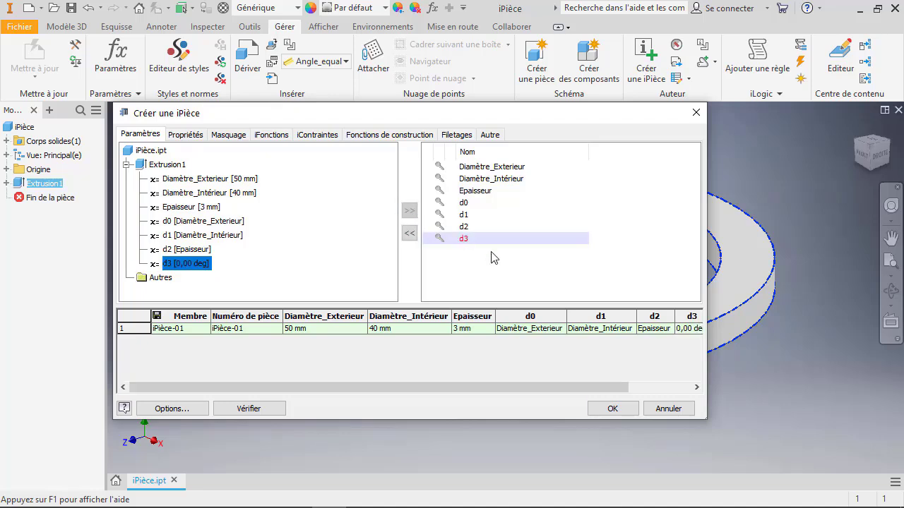
Examine the parameters of Extrusion1 included in the iPart table, including d0, d1 and d2
click(159, 165)
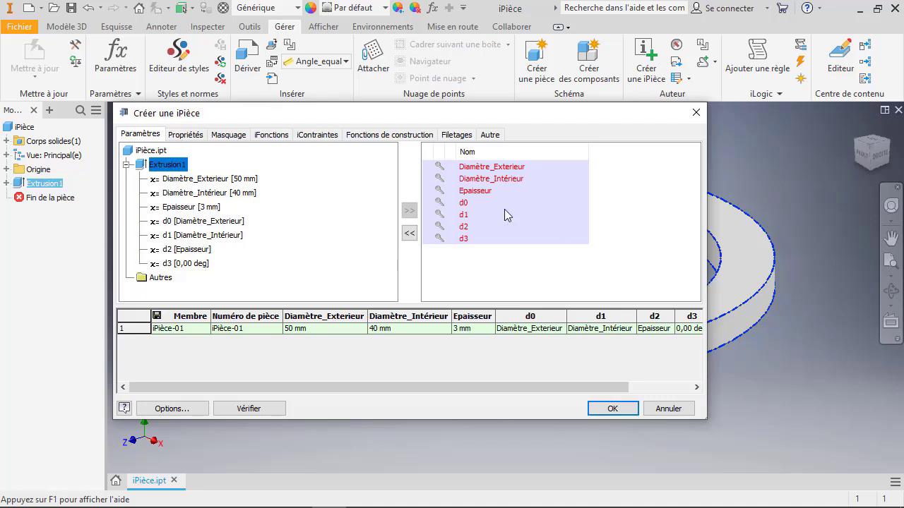
click(463, 204)
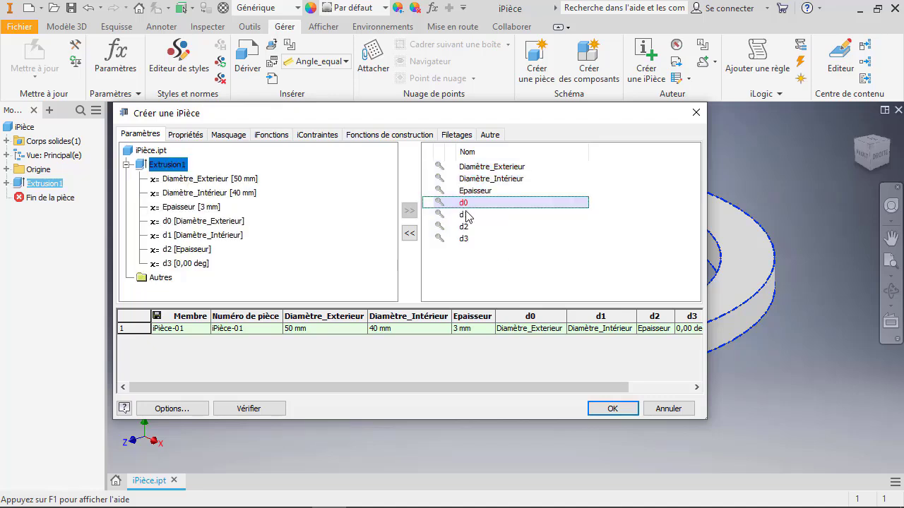
click(463, 215)
click(464, 226)
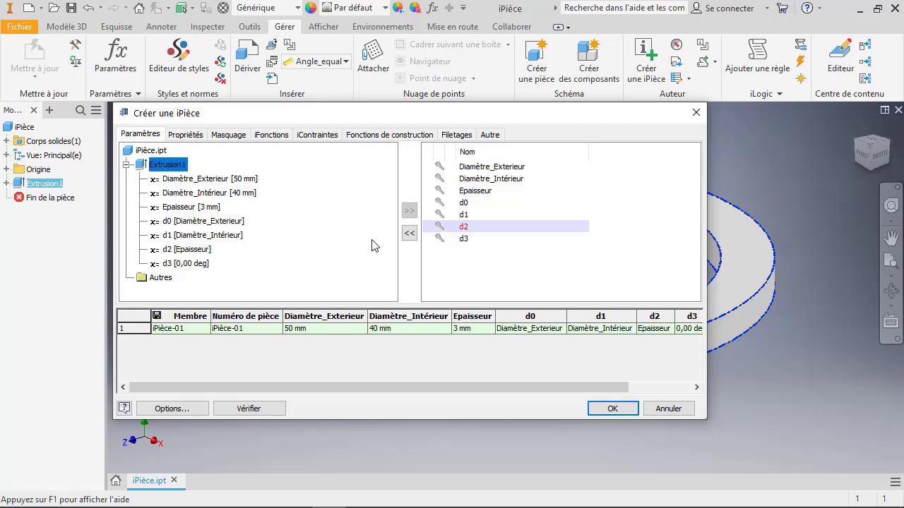
Review the iPart's properties, suppression, iFeature and iMate categories, and return to its parameters
click(189, 135)
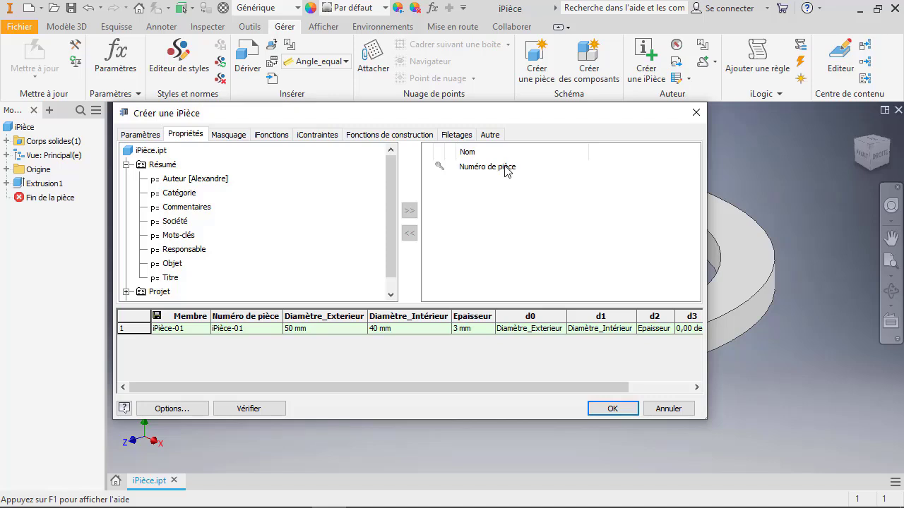
click(244, 329)
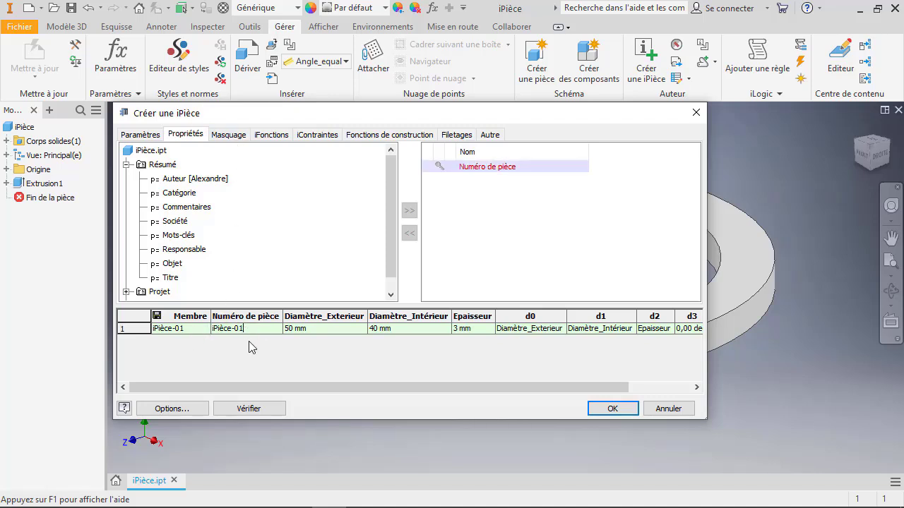
click(234, 135)
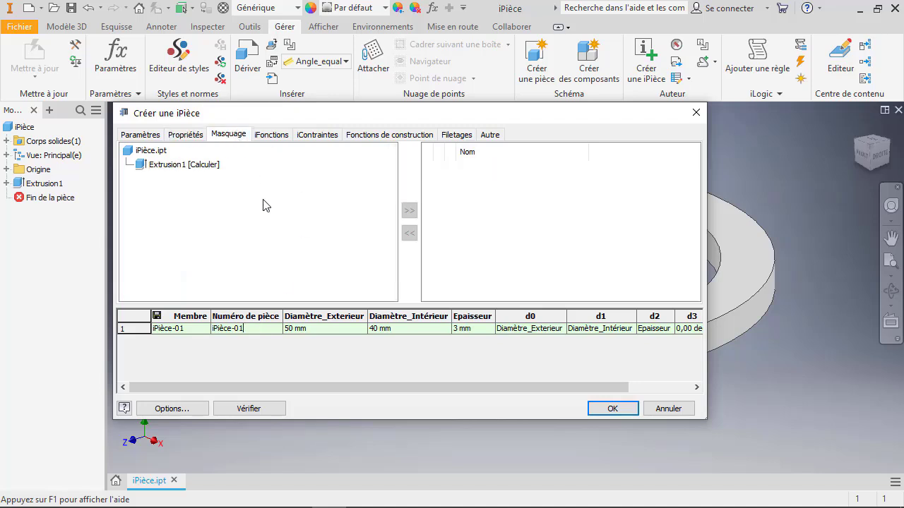
click(271, 136)
click(312, 136)
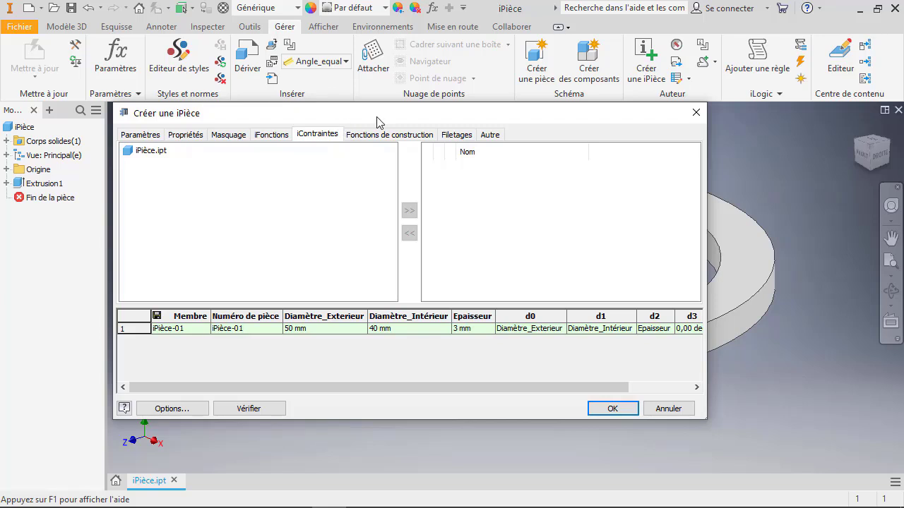
click(146, 136)
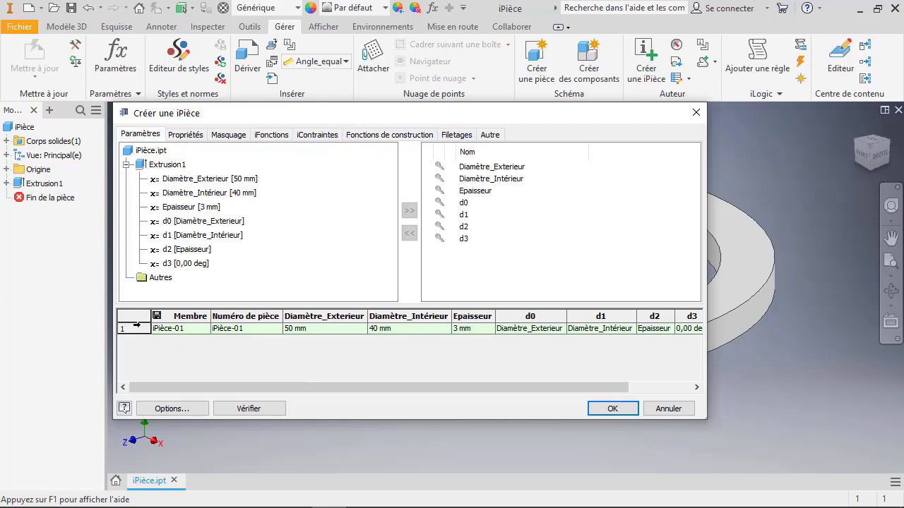
Insert a second member row in the iPart table and set its Diamètre_Exterieur to 60
click(131, 329)
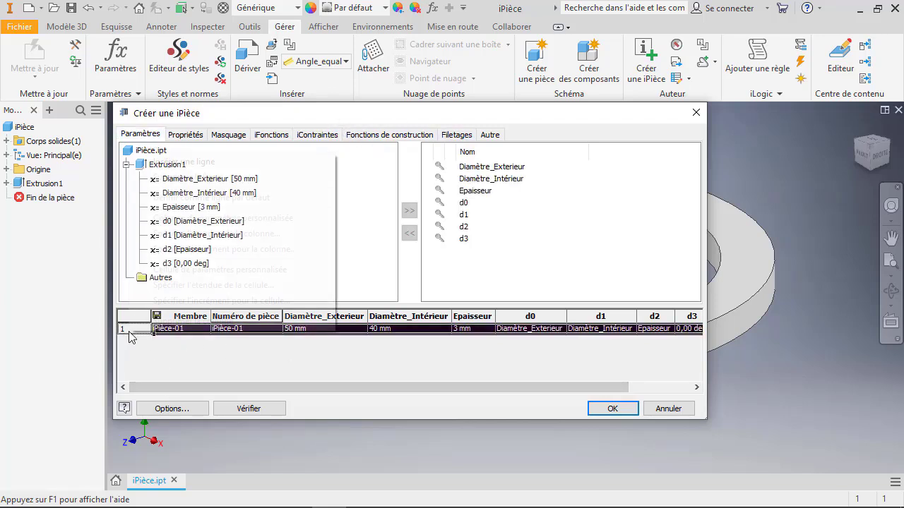
right_click(131, 329)
click(168, 162)
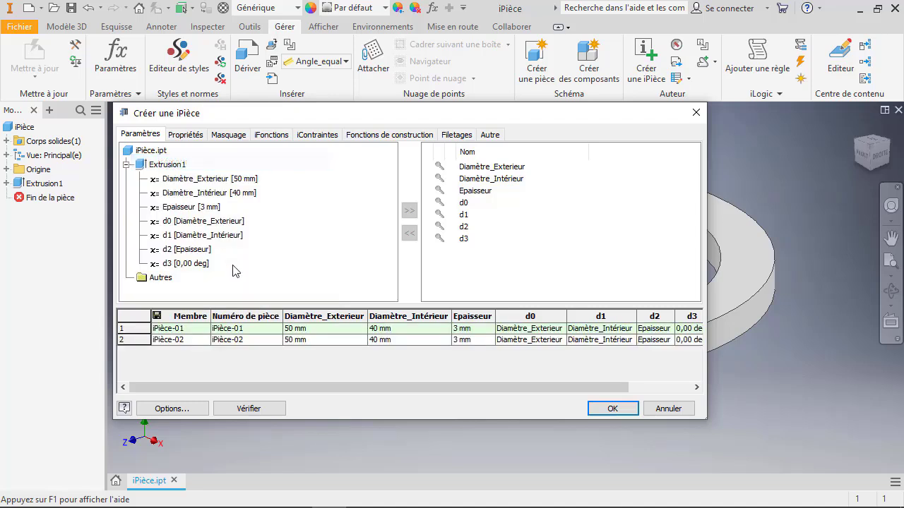
double_click(324, 340)
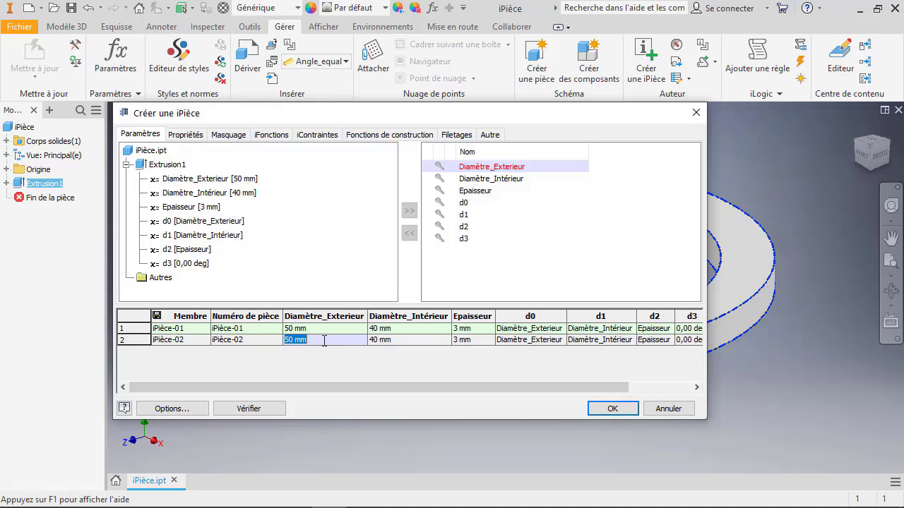
text(60)
double_click(411, 341)
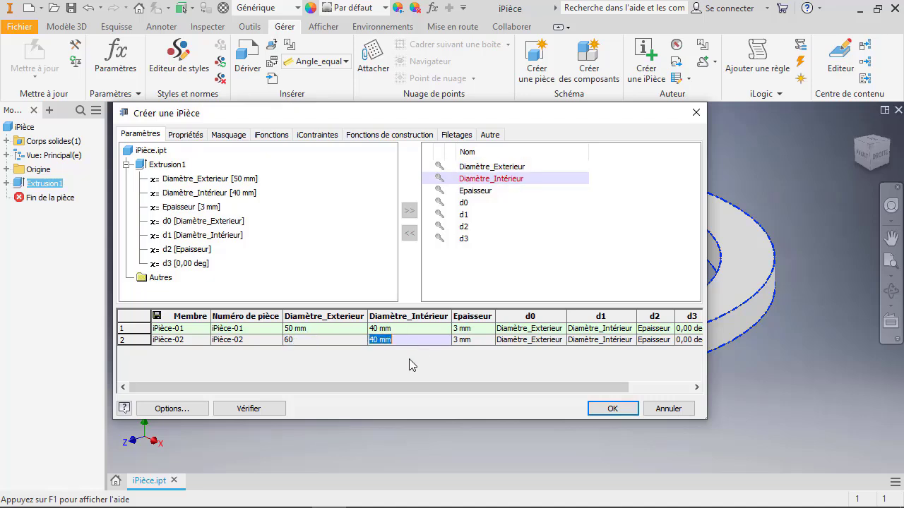
Insert a third member row in the iPart table and set its Diamètre_Exterieur to 80
click(134, 340)
right_click(137, 340)
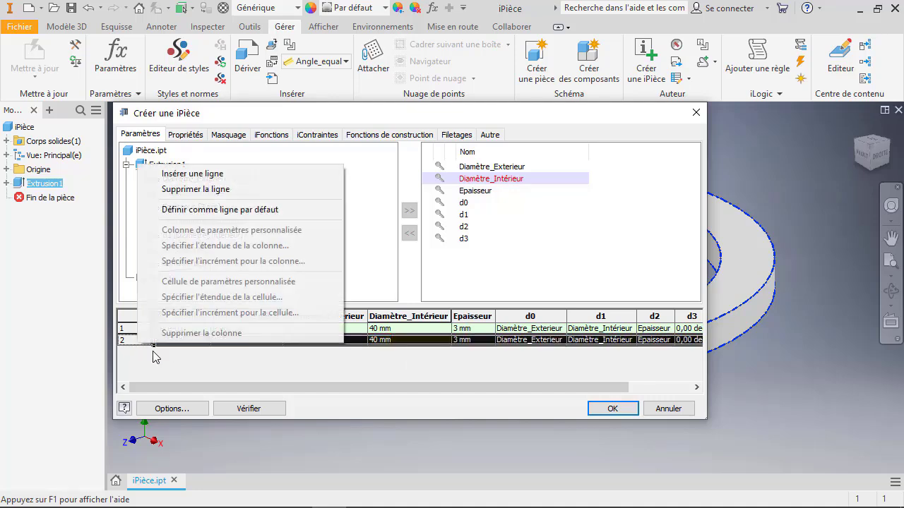
click(178, 176)
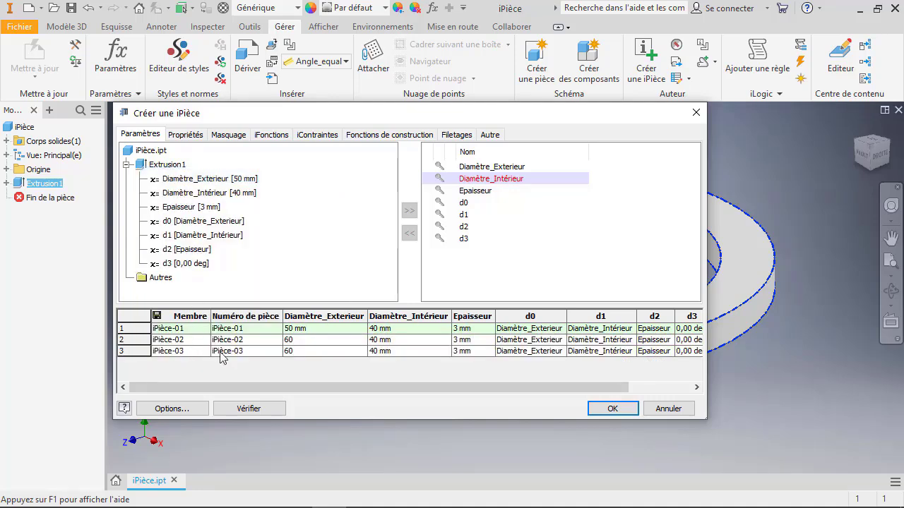
double_click(337, 350)
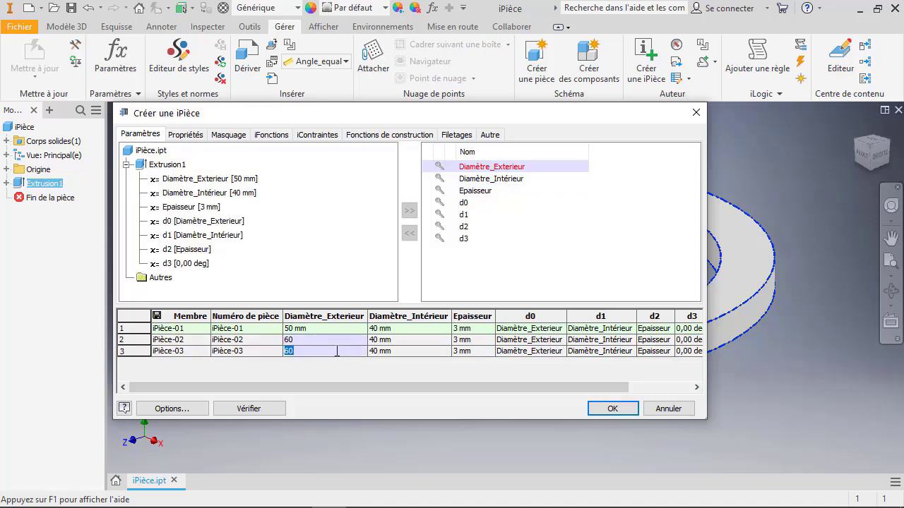
text(80)
For member iPièce-03, set Diamètre_Intérieur to 60 and Epaisseur to 5 mm
double_click(411, 351)
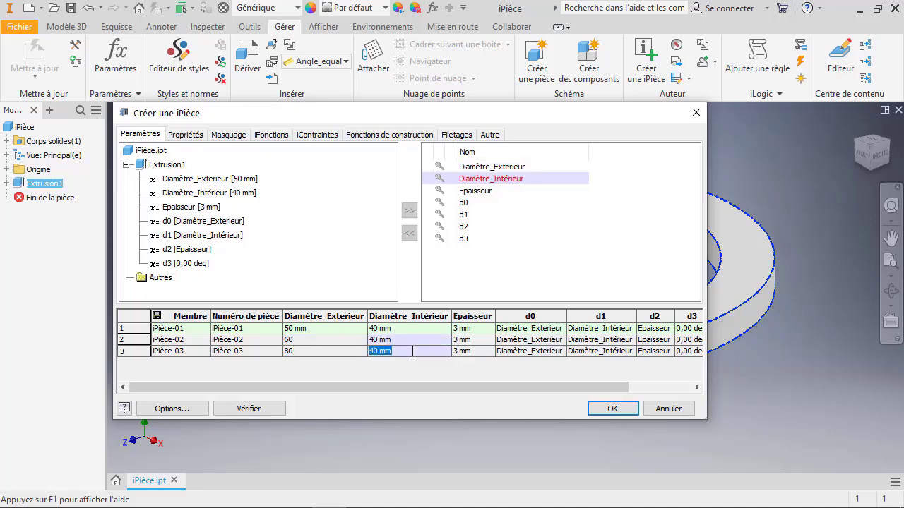
text(60)
double_click(480, 350)
text(5)
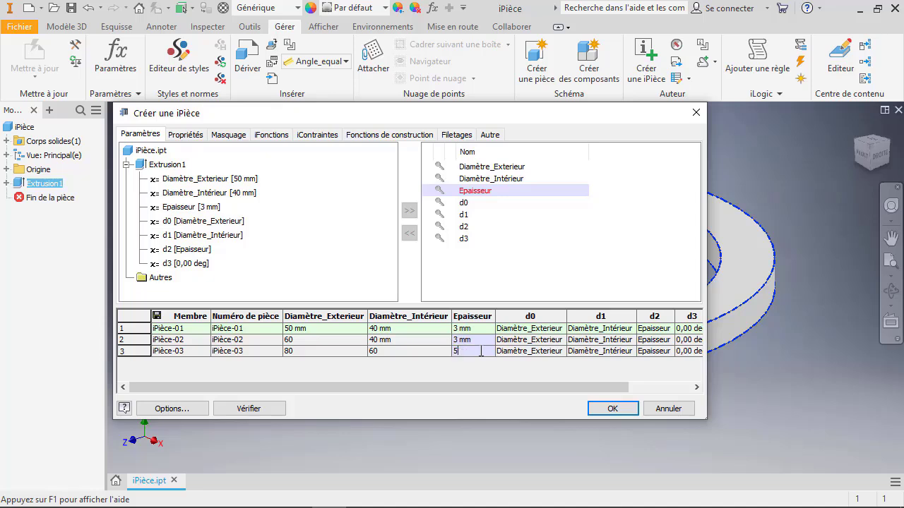
double_click(437, 342)
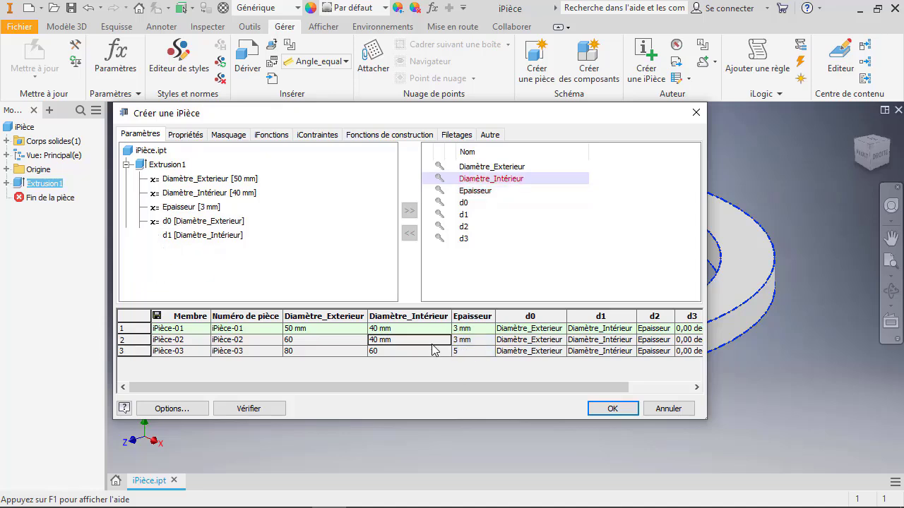
click(471, 351)
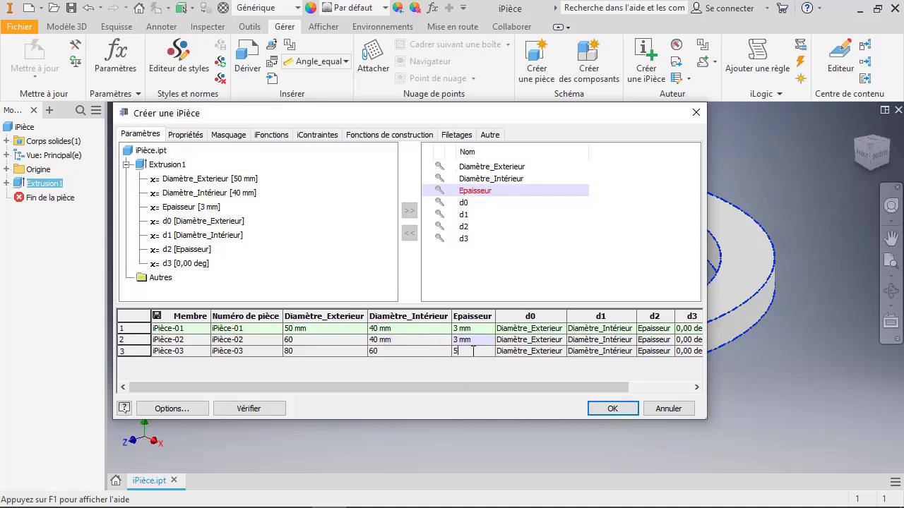
key(Tab)
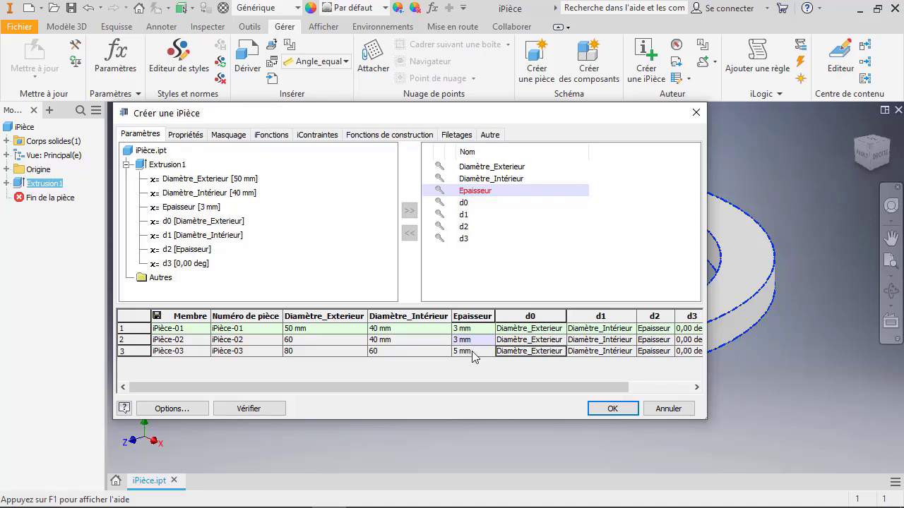
Add the mm unit to the outer diameters of iPièce-02 (60 mm) and iPièce-03 (80 mm) and to the inner diameter of iPièce-03 (60 mm)
click(317, 341)
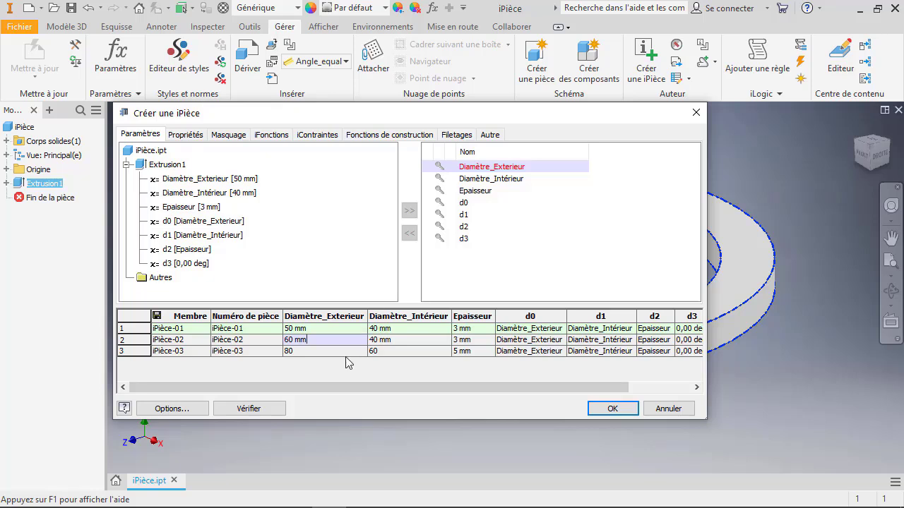
click(346, 351)
click(346, 351)
text(mm)
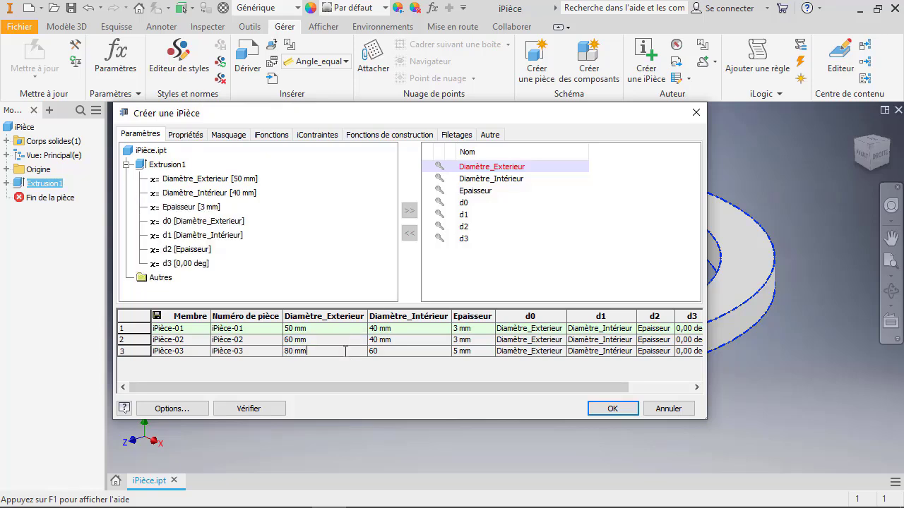
click(411, 351)
click(412, 351)
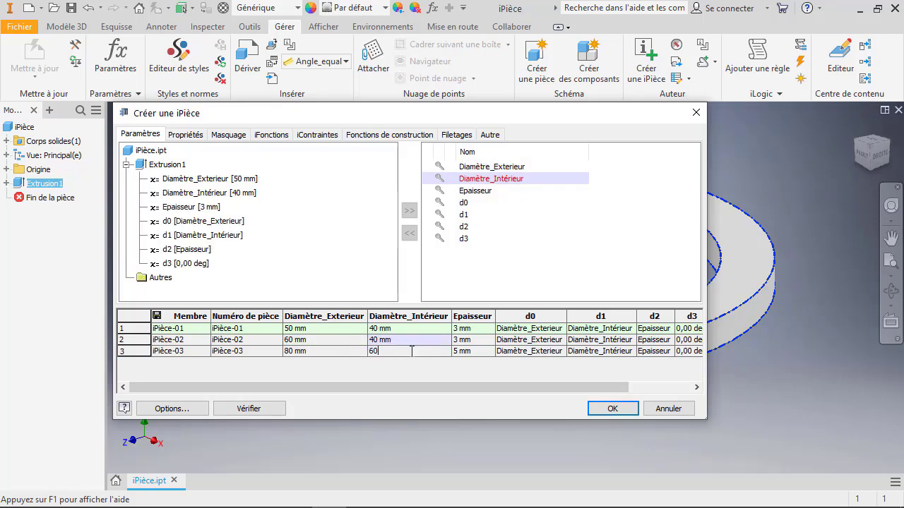
text(mm)
key(Tab)
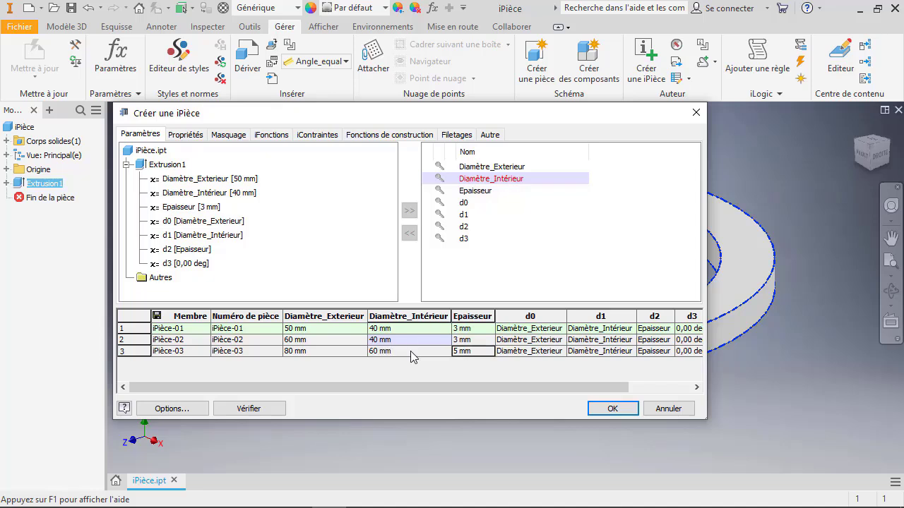
Verify the iPart table, create the iPart and expand its list of members in the model tree
click(249, 410)
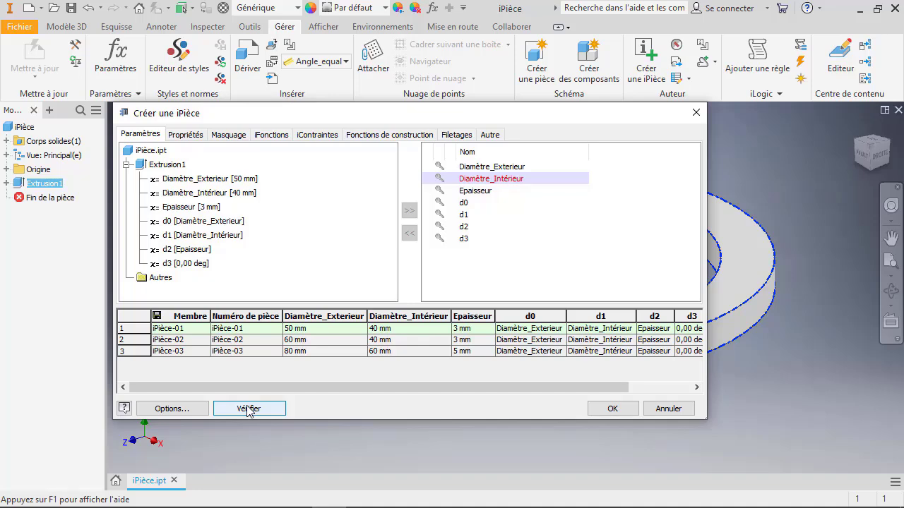
click(603, 408)
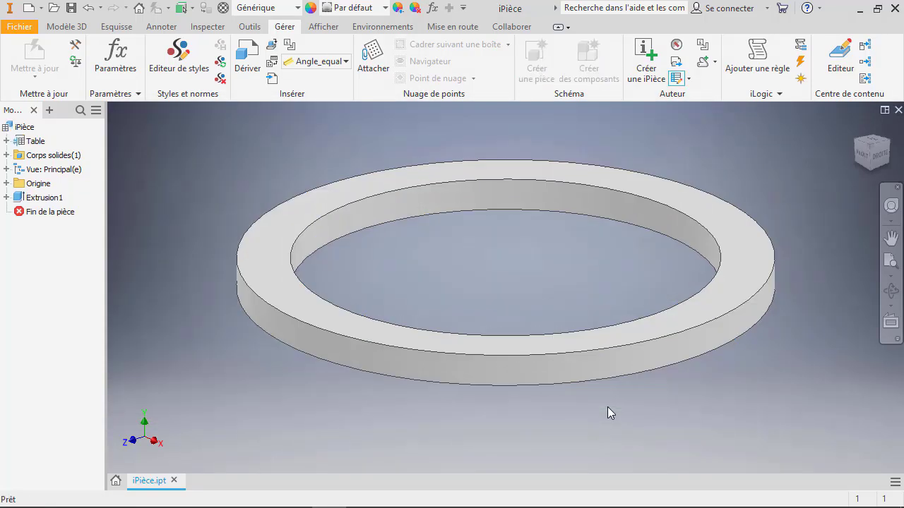
click(6, 141)
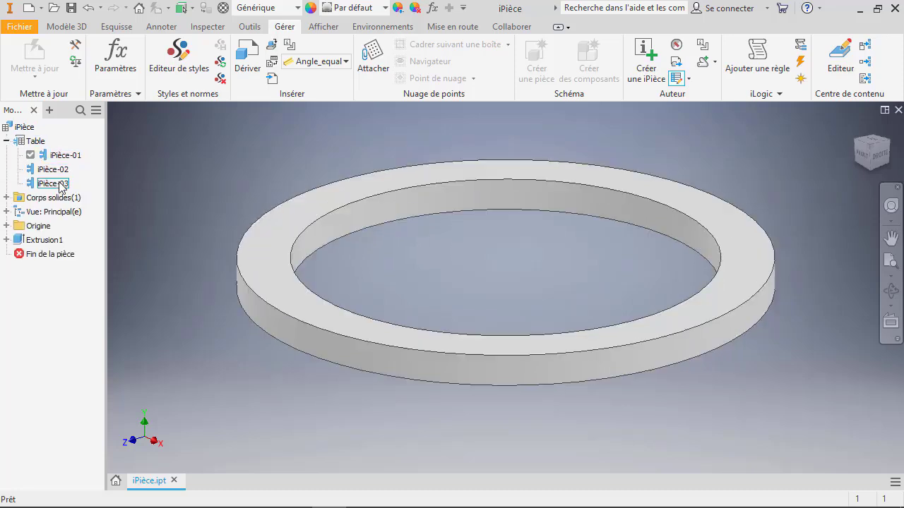
Activate the members iPièce-02 and iPièce-03 in turn to compare the ring sizes, leaving iPièce-03 active
scroll(511, 239, up, 5)
scroll(473, 238, down, 3)
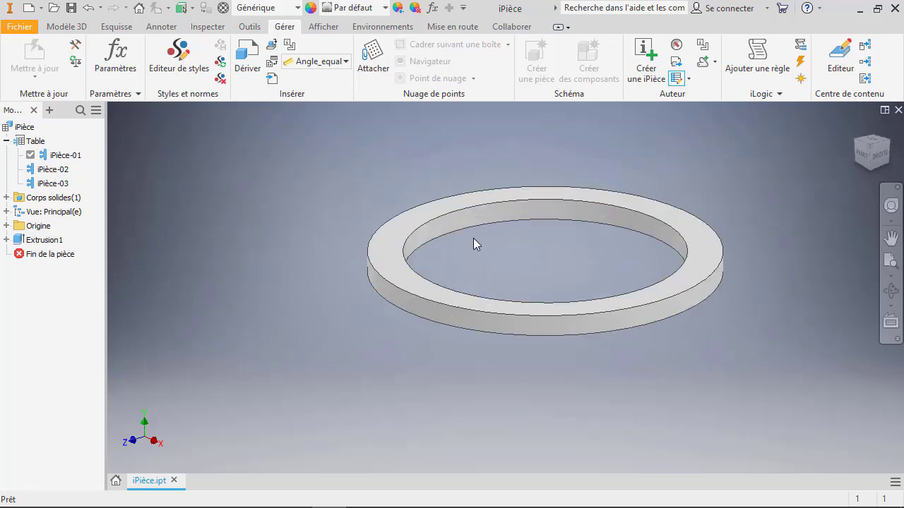
click(67, 156)
click(53, 170)
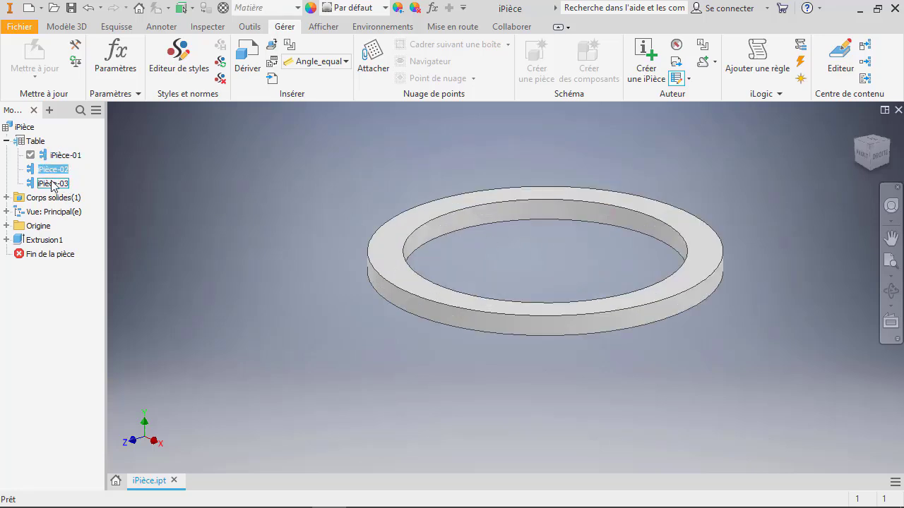
click(52, 185)
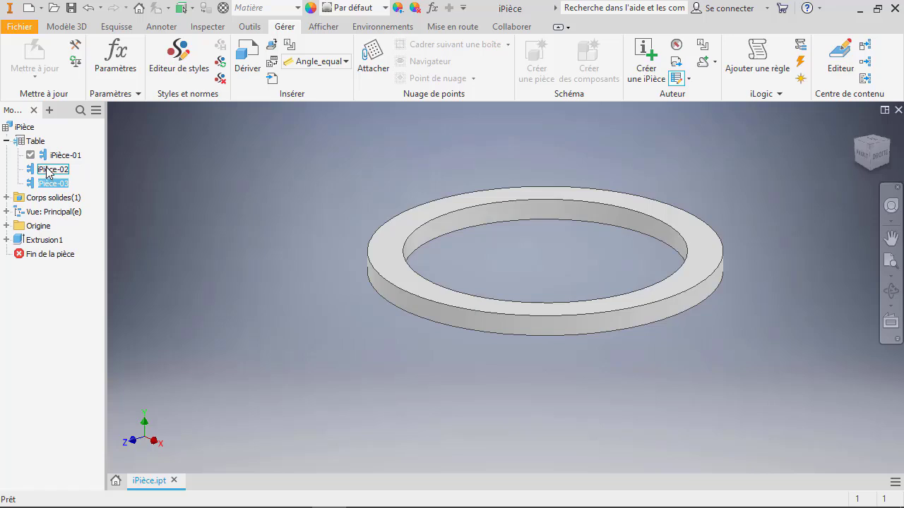
double_click(46, 171)
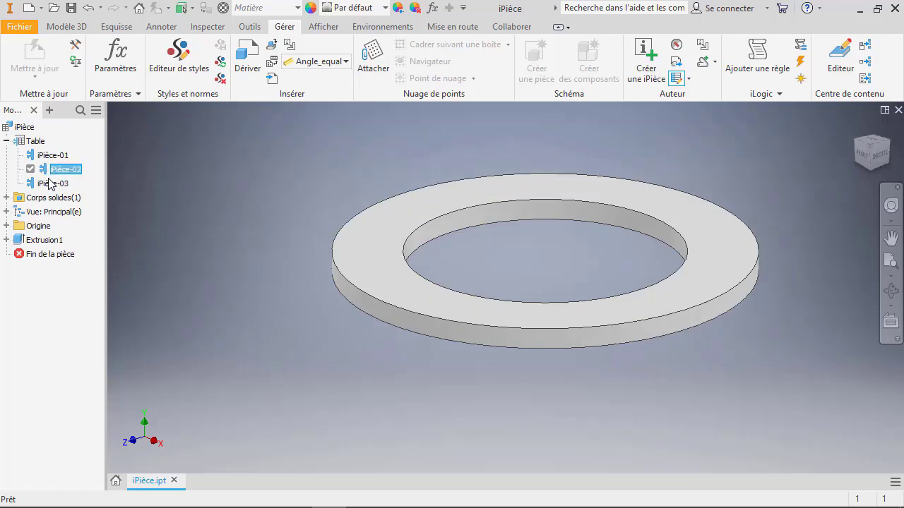
double_click(51, 184)
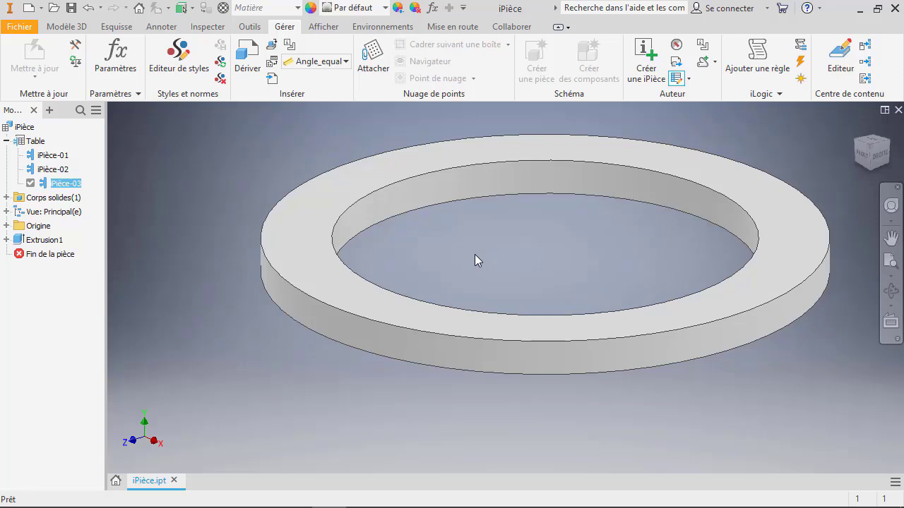
Edit the iPart table and set the Numéro de pièce of the three members to 01, 02 and 03
click(42, 144)
right_click(43, 148)
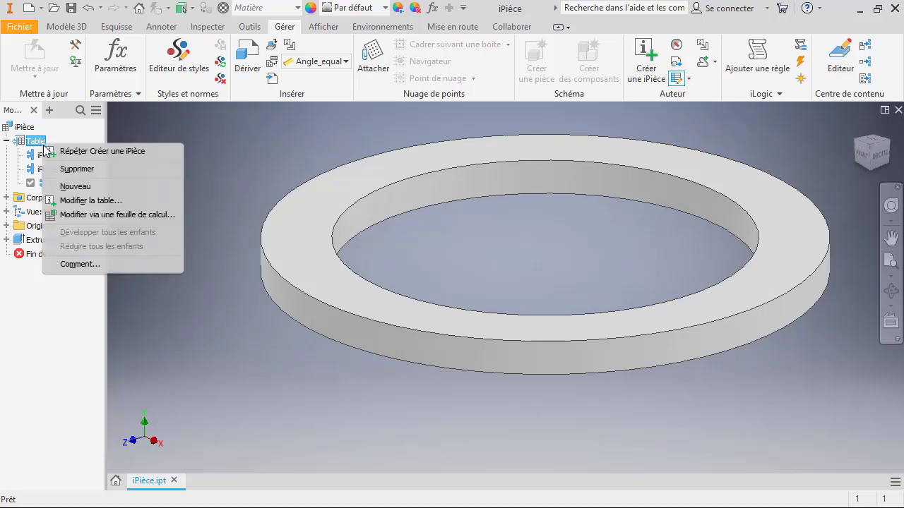
click(76, 201)
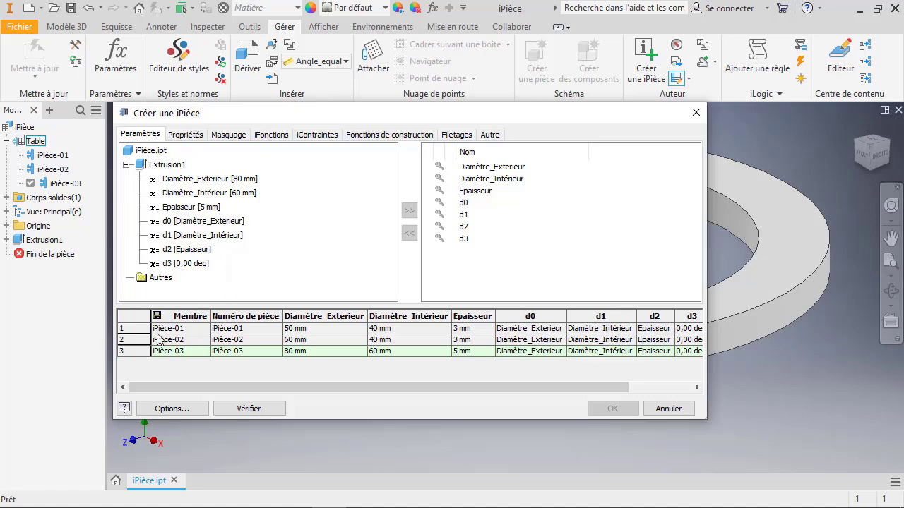
double_click(258, 329)
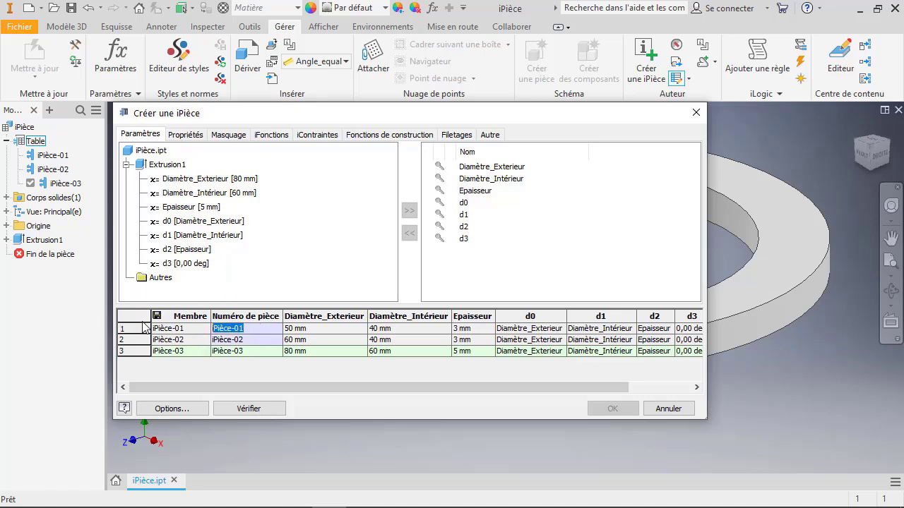
text(01)
double_click(260, 338)
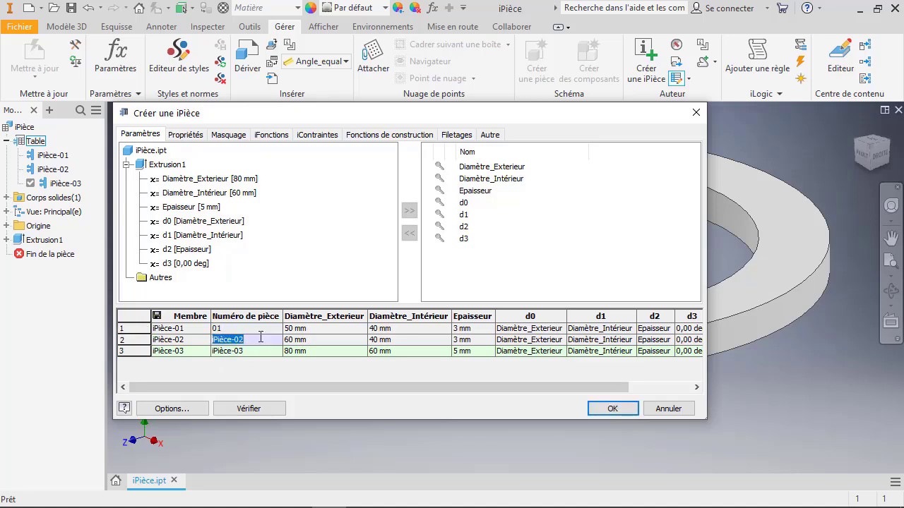
text(02)
double_click(258, 350)
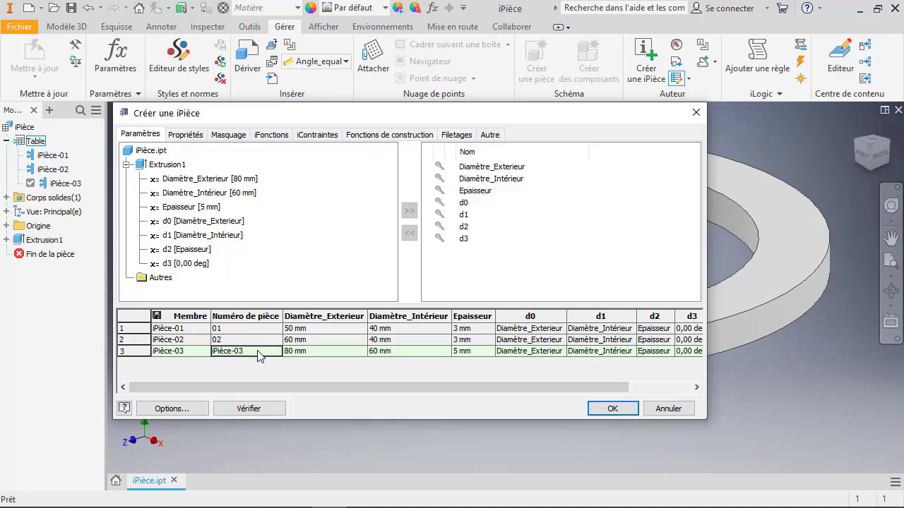
text(03)
Set the Numéro de pièce of the three members to DE50-DI40E3, DE60-DI40E3 and DE80-DI60-E5
double_click(240, 329)
text(DE5)
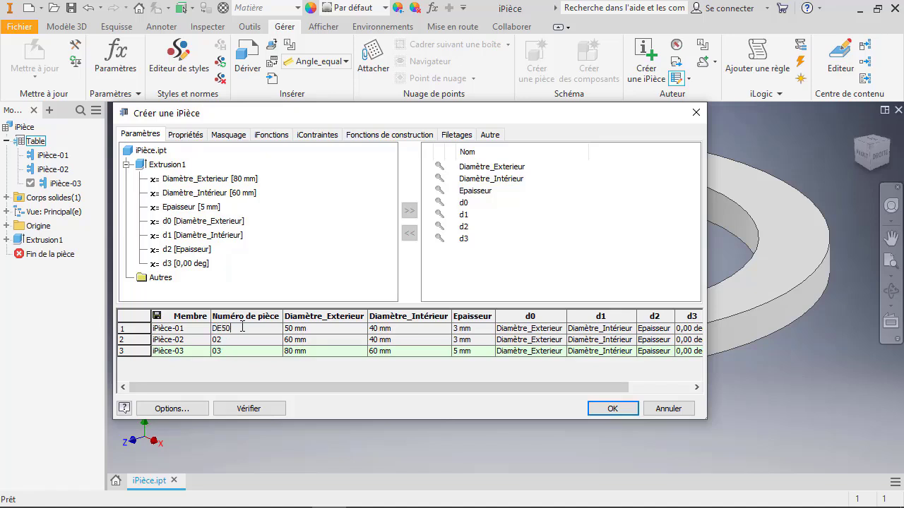
text(0-D)
click(239, 339)
text(DE60-DI40)
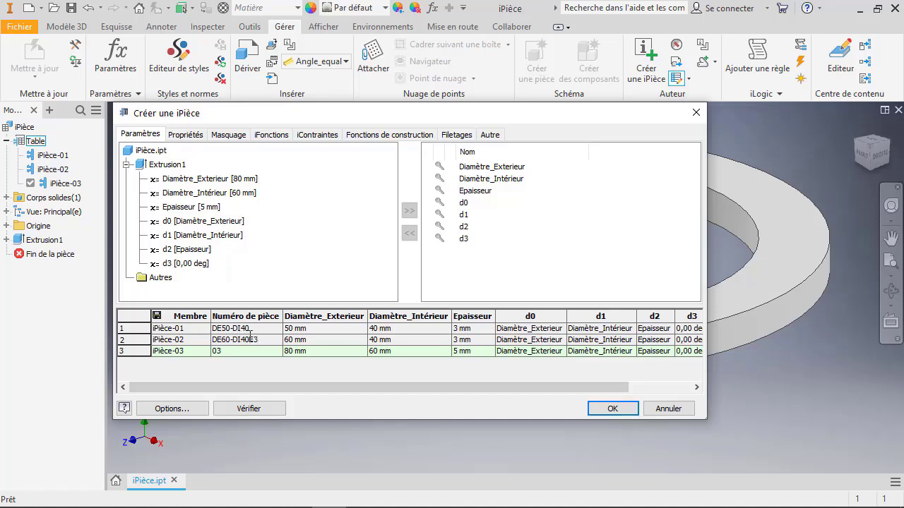
click(260, 329)
text(E3)
click(245, 352)
text(DE80-DI6)
Insert a fourth member row in the iPart table and set its Numéro de pièce to DE100-DI90-E10
click(132, 351)
right_click(131, 353)
click(175, 185)
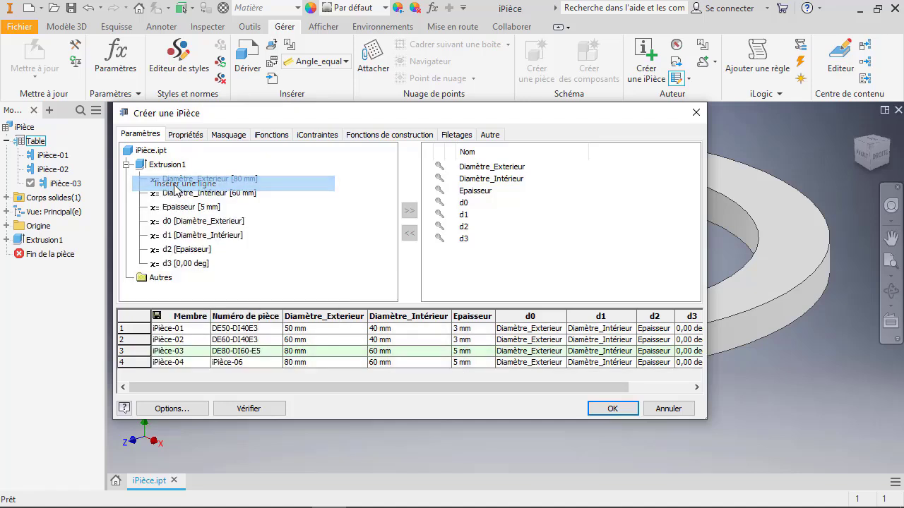
double_click(254, 362)
double_click(253, 363)
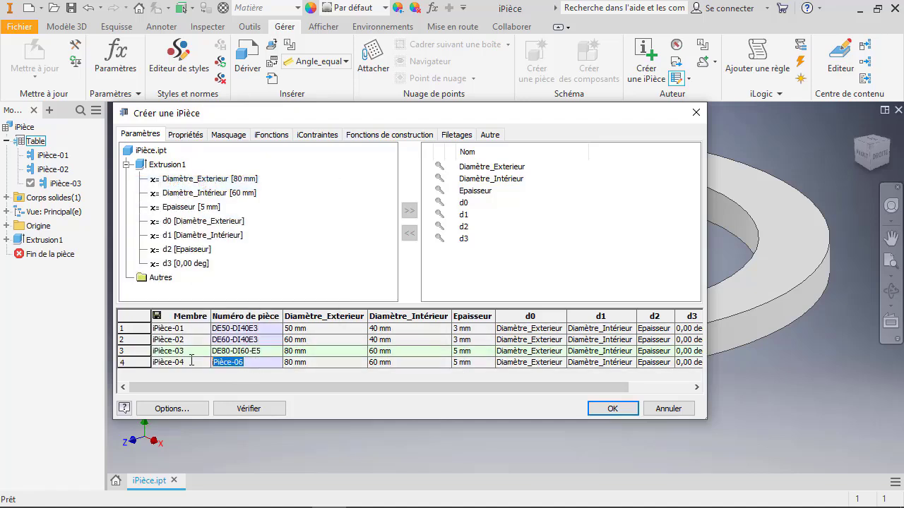
text(DE100-DI90-E10)
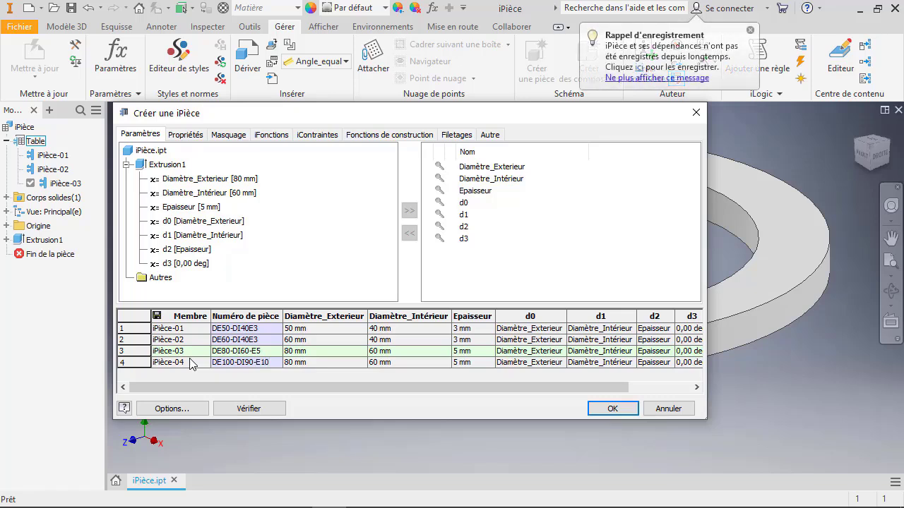
Set the fourth member's Diamètre_Exterieur to 100 mm, Diamètre_Intérieur to 90 mm and Epaisseur to 10 mm, and verify the table
click(317, 361)
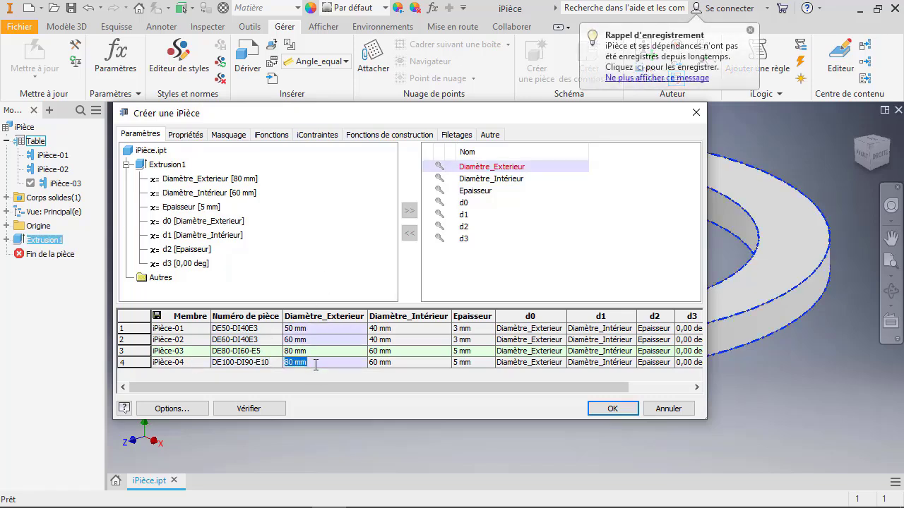
text(100)
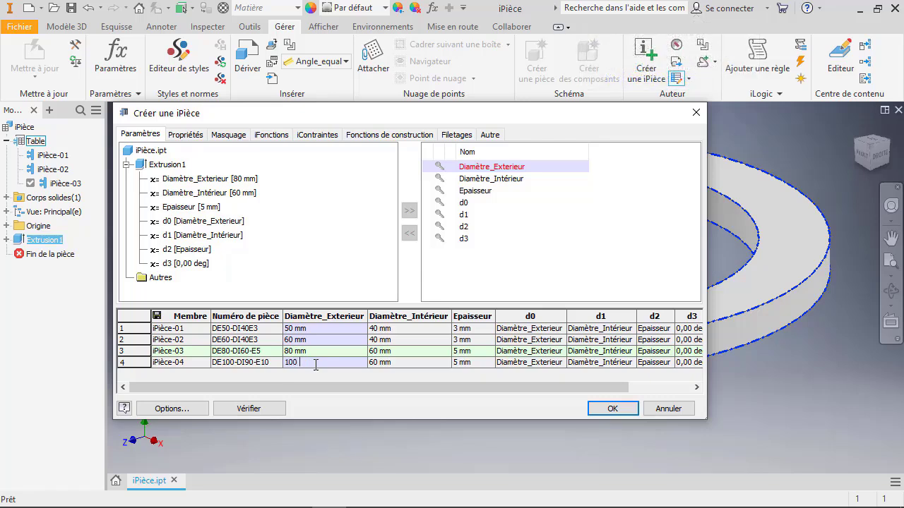
click(406, 367)
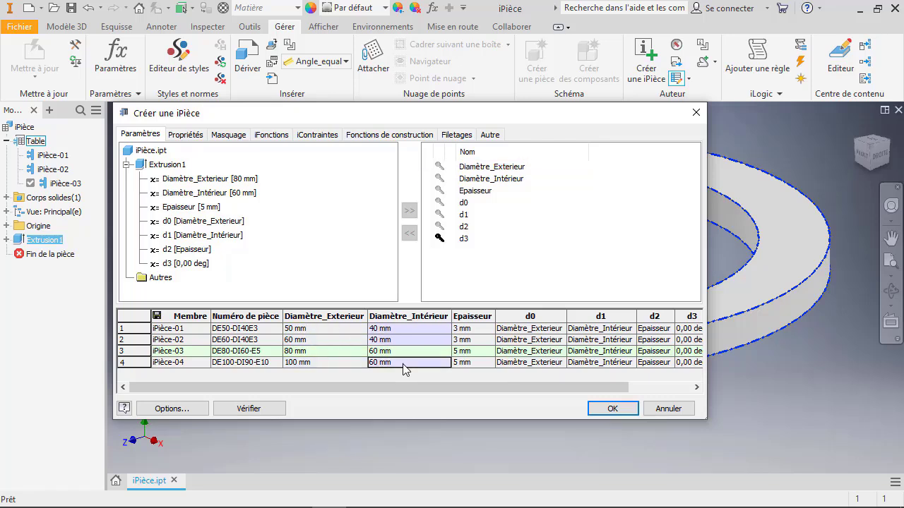
click(405, 362)
text(90)
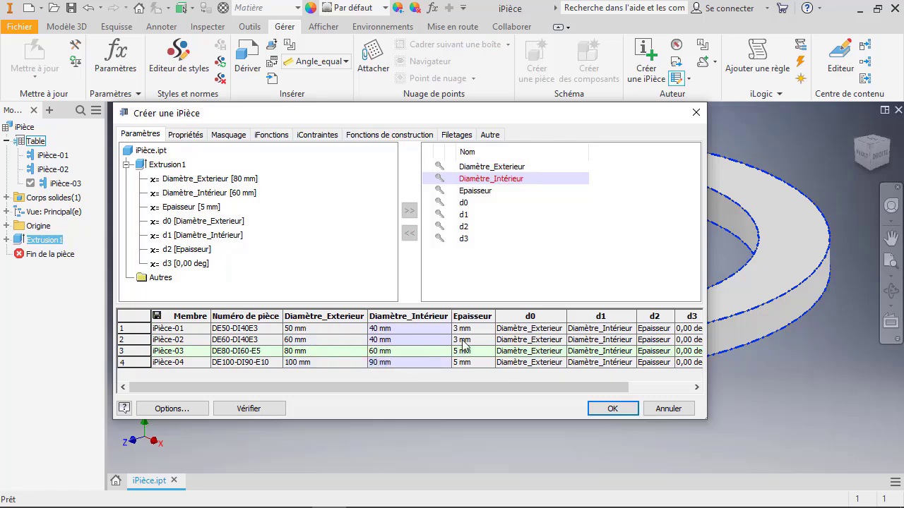
key(Tab)
click(484, 363)
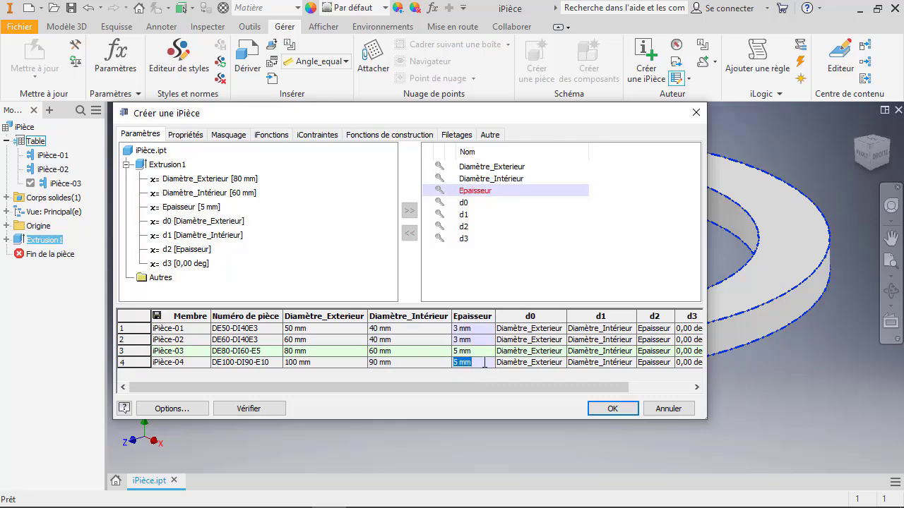
text(10)
key(Tab)
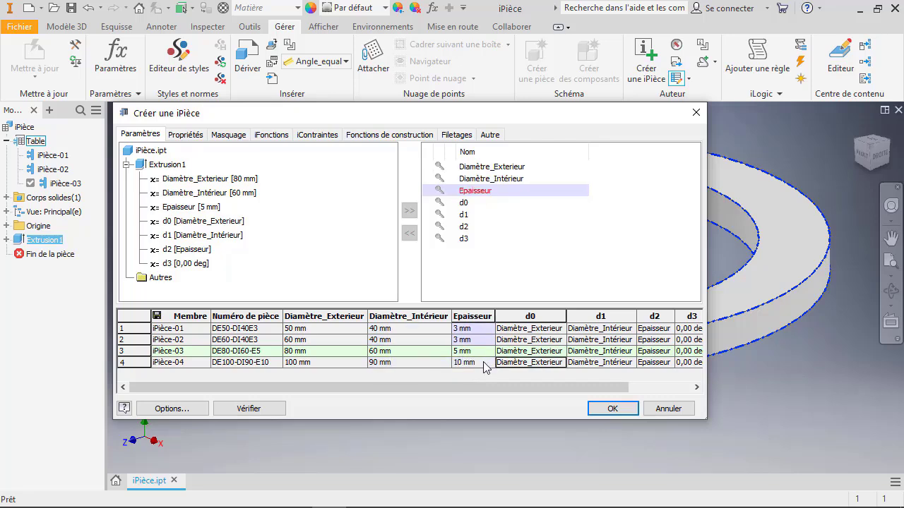
click(271, 409)
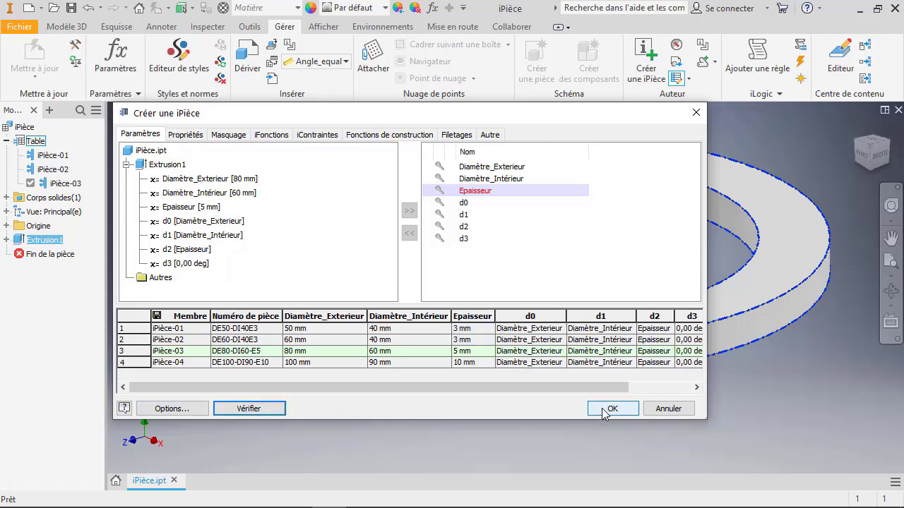
Remove the parameters d0, d1, d2 and d3 from the iPart table and accept the edited table
click(468, 204)
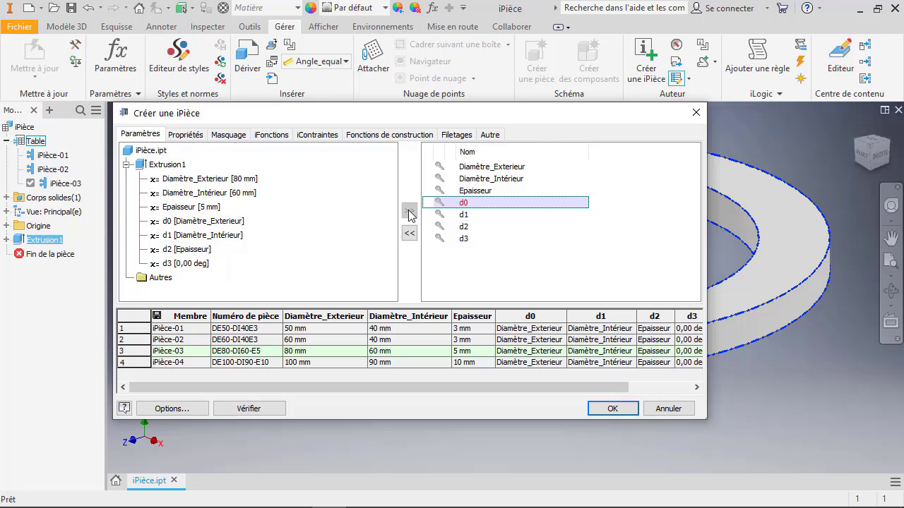
click(409, 233)
click(409, 233)
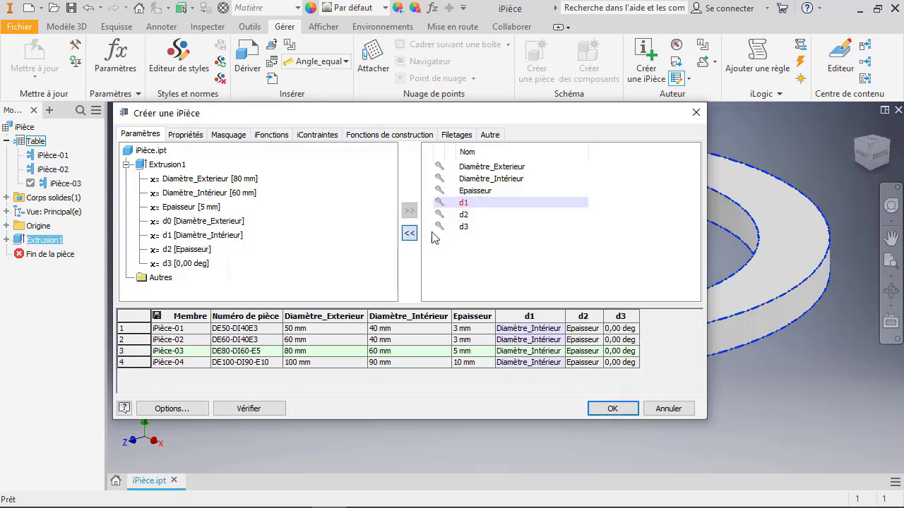
click(462, 204)
click(409, 233)
click(465, 206)
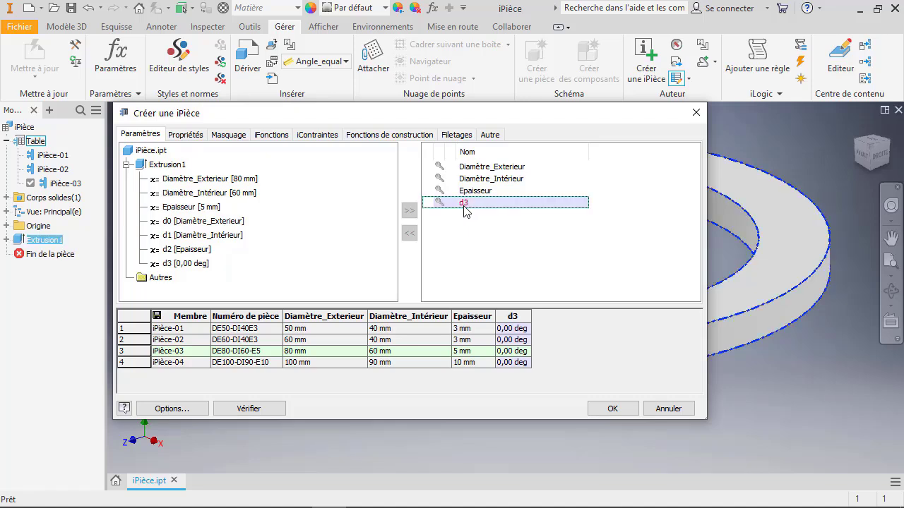
click(409, 233)
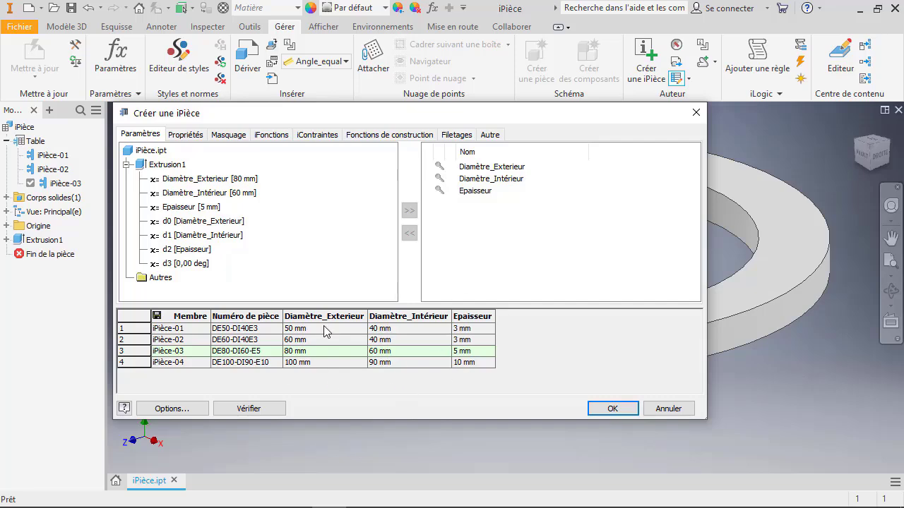
click(628, 408)
Activate the members iPièce-04, iPièce-01 and iPièce-02 to compare the ring sizes, finishing with iPièce-02 active
double_click(62, 198)
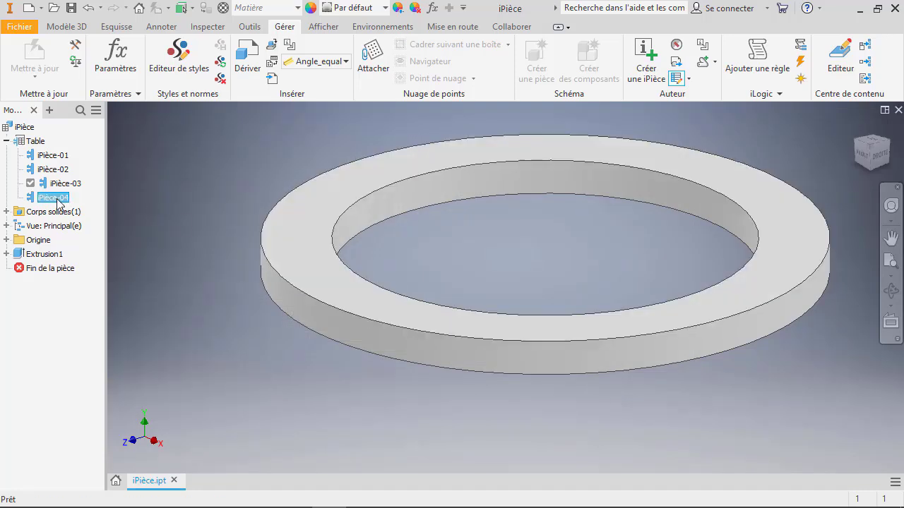
double_click(58, 155)
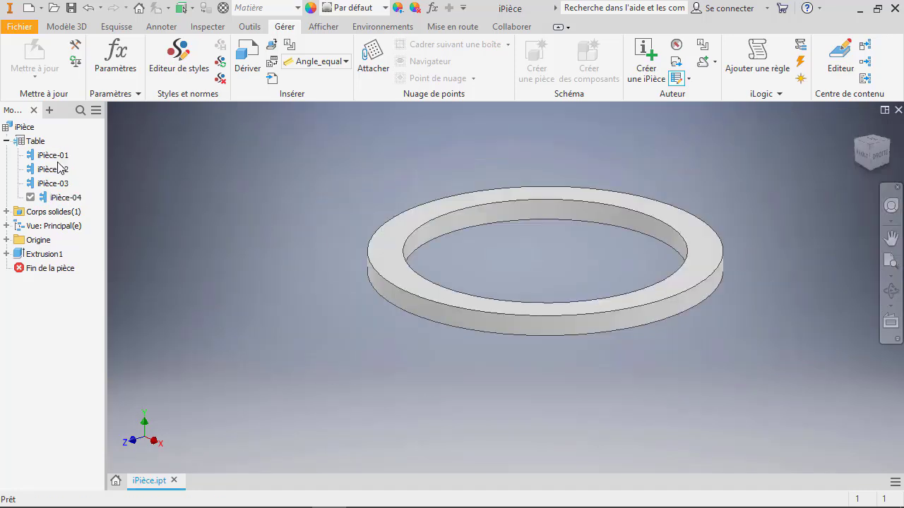
double_click(53, 169)
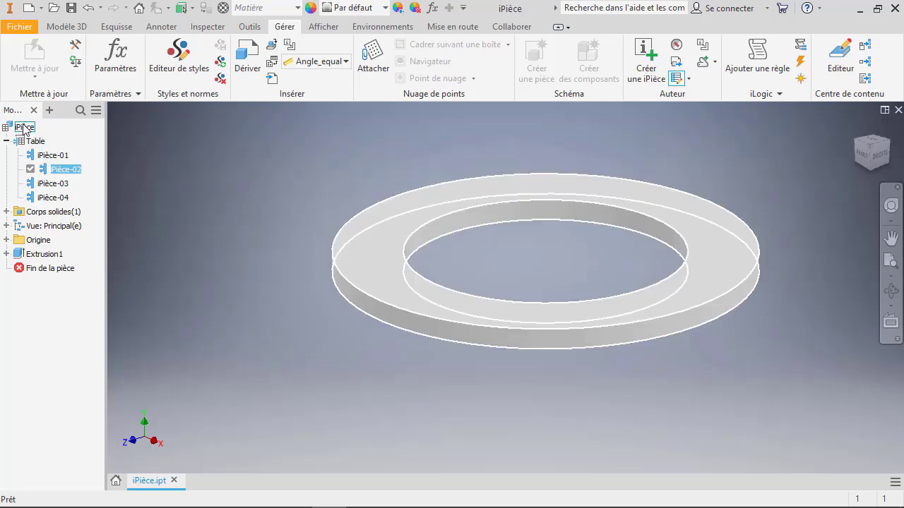
double_click(58, 156)
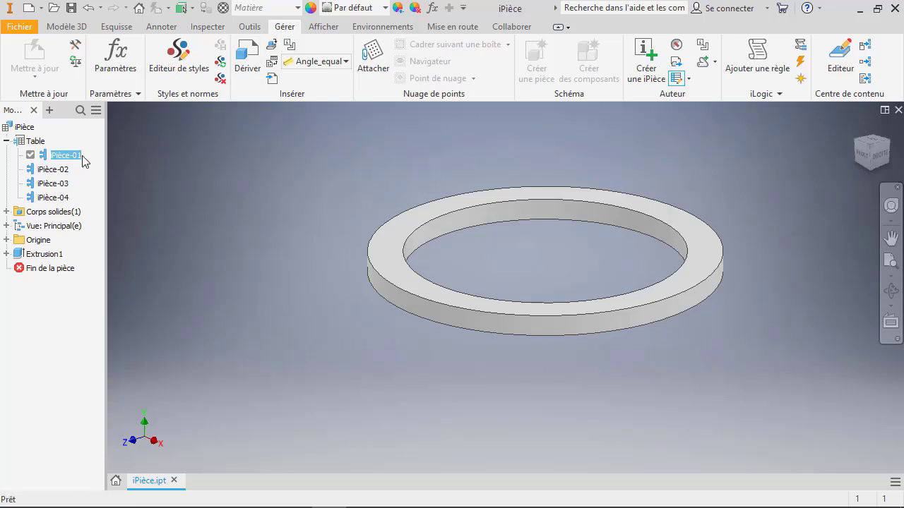
double_click(57, 169)
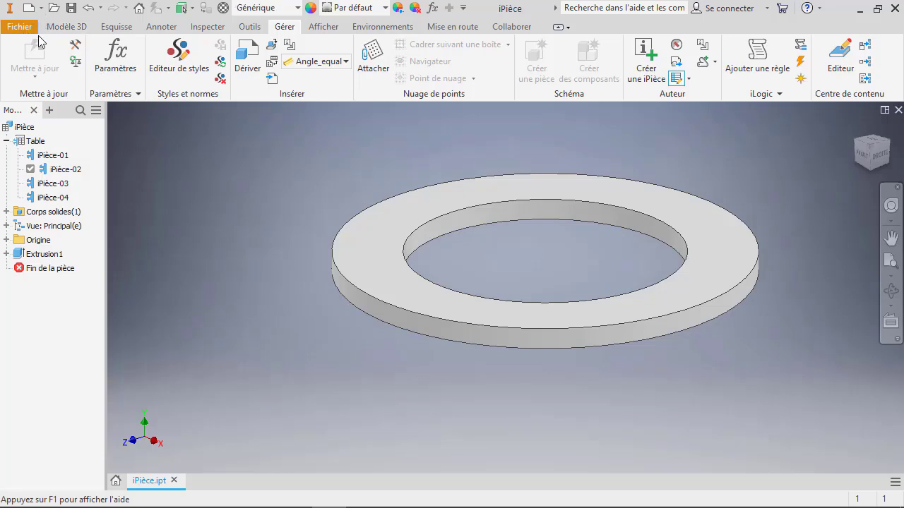
click(20, 31)
mouse_move(58, 182)
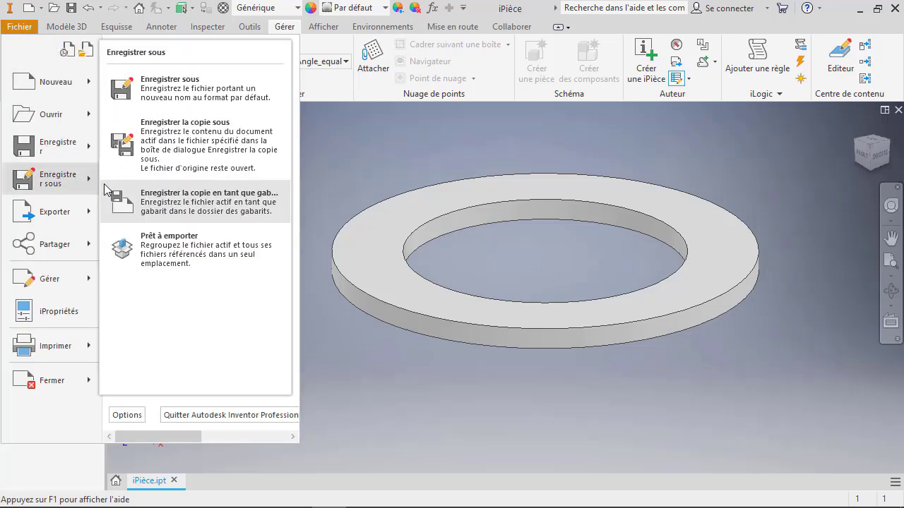
click(345, 153)
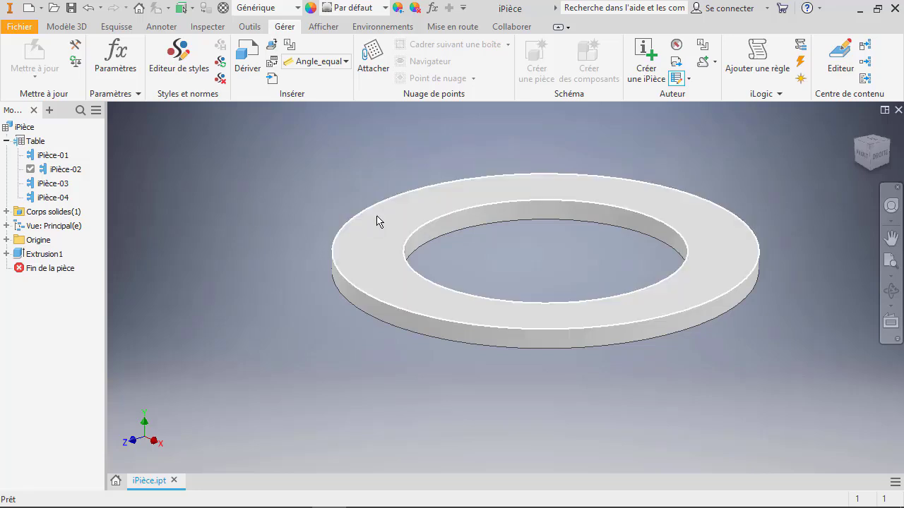
mouse_move(398, 240)
click(83, 28)
click(122, 28)
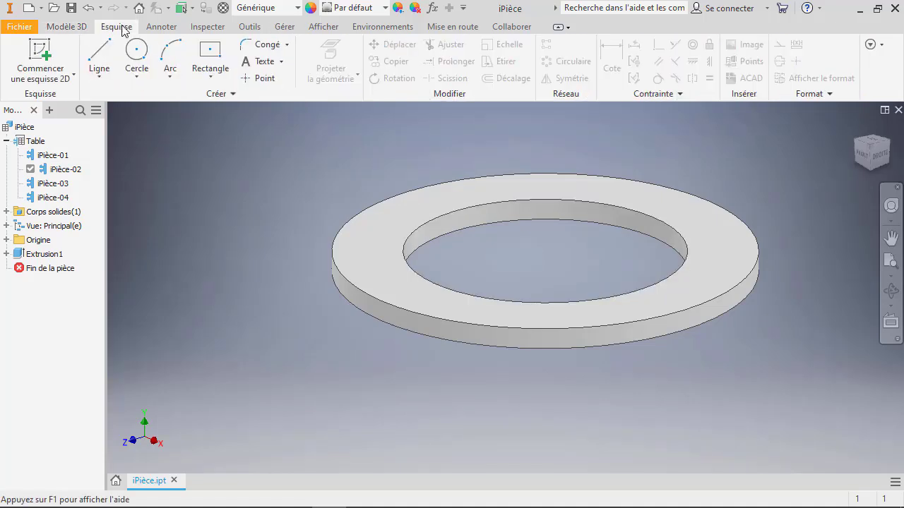
click(86, 30)
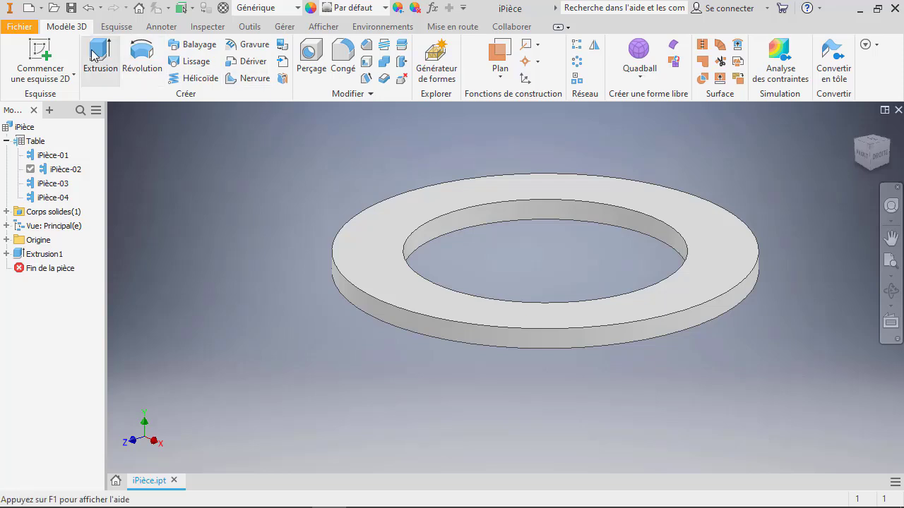